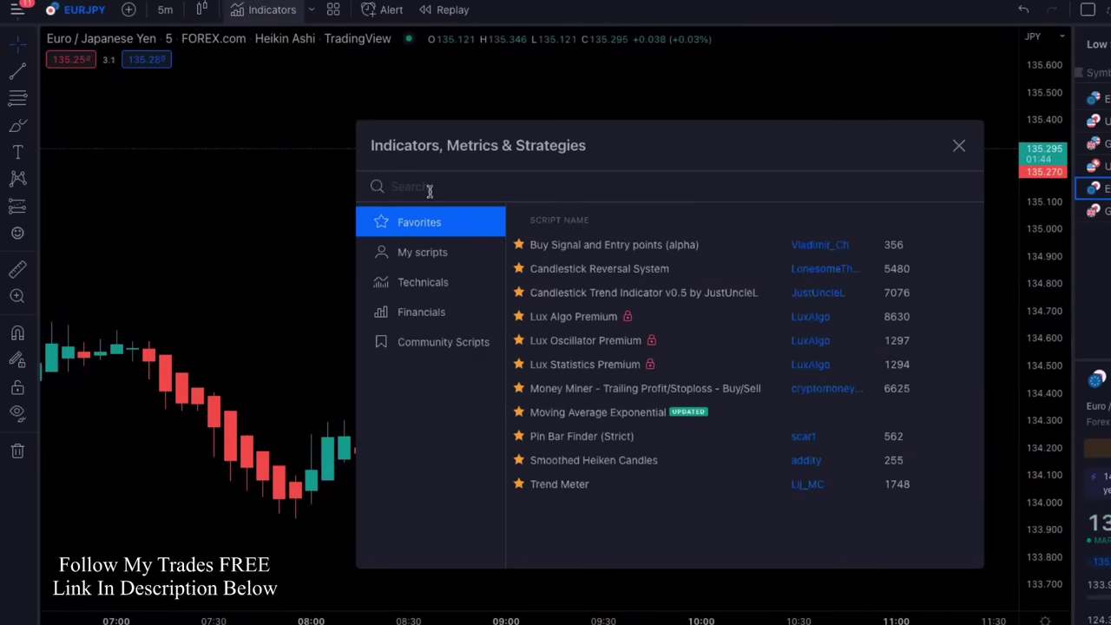
- Find the Chandelier Exit indicator and add the first-listed community script of that name to the EURJPY chart
text(chand)
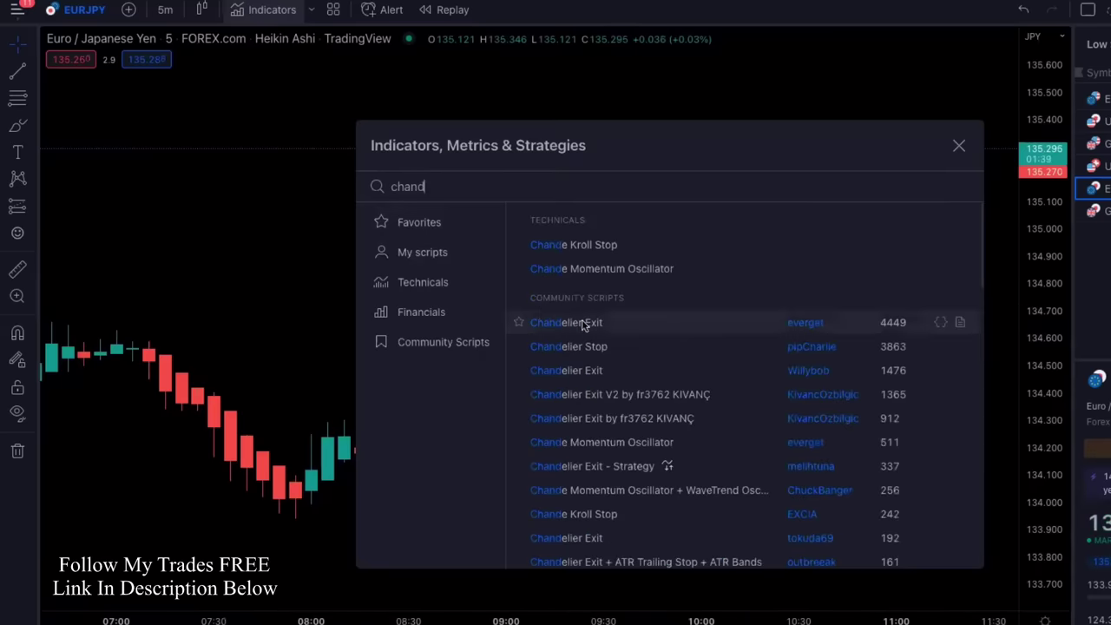
click(659, 330)
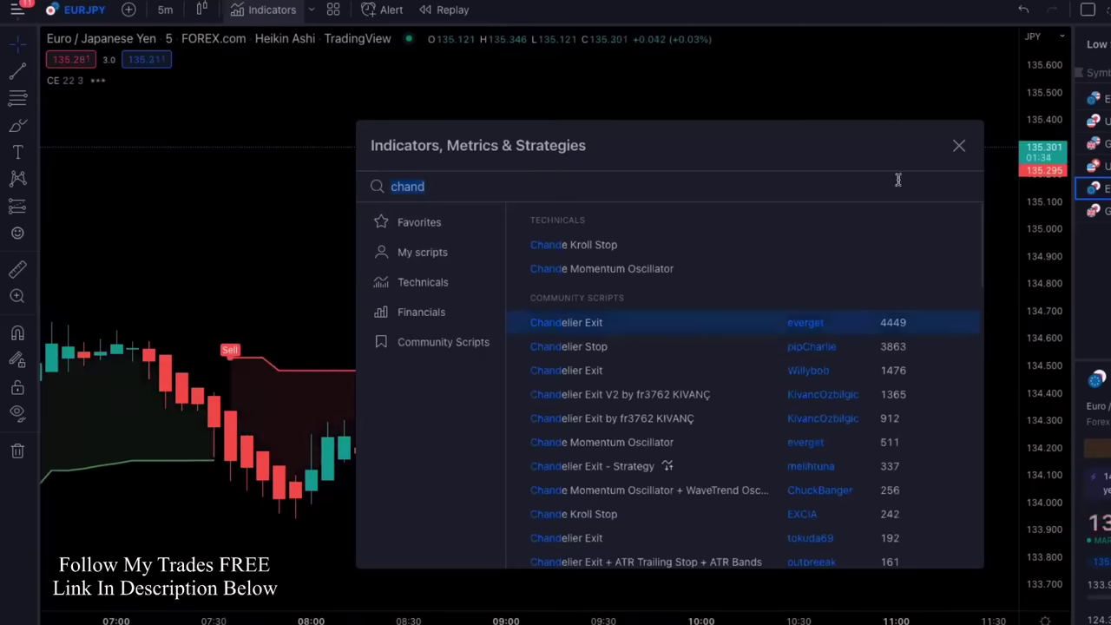
click(958, 146)
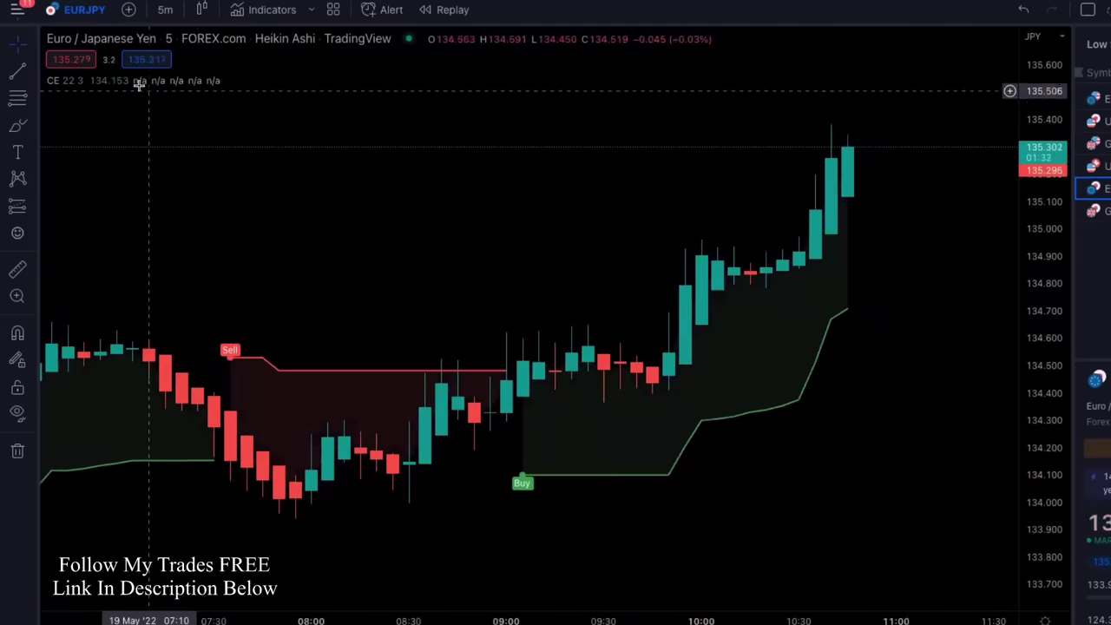
- Set the Chandelier Exit indicator's ATR Period to 1 and its ATR Multiplier to 2
mouse_move(164, 83)
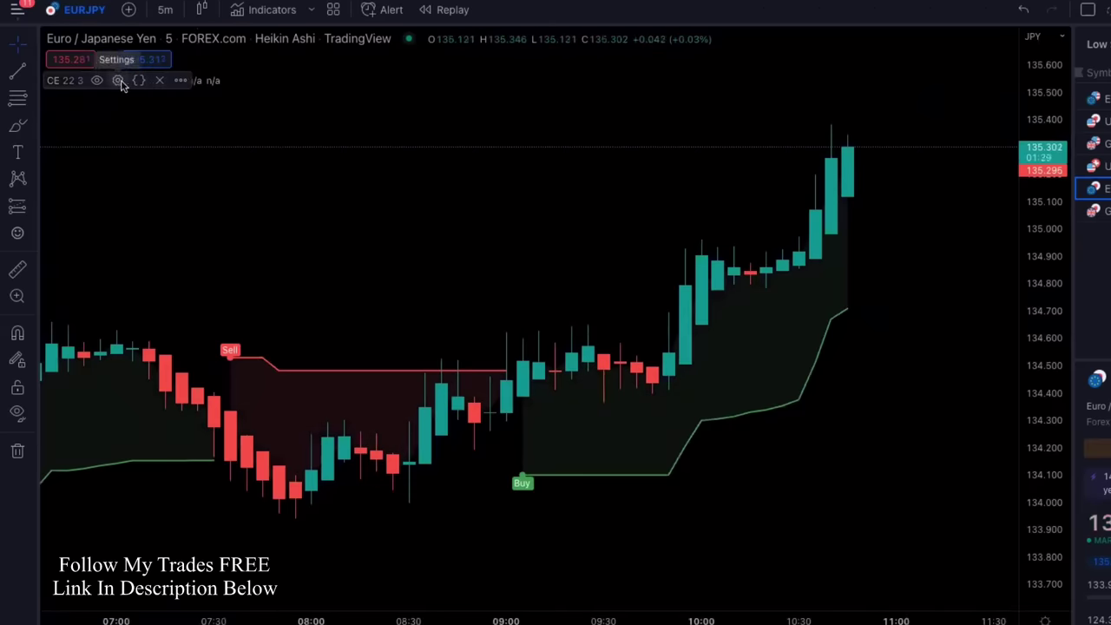
click(119, 81)
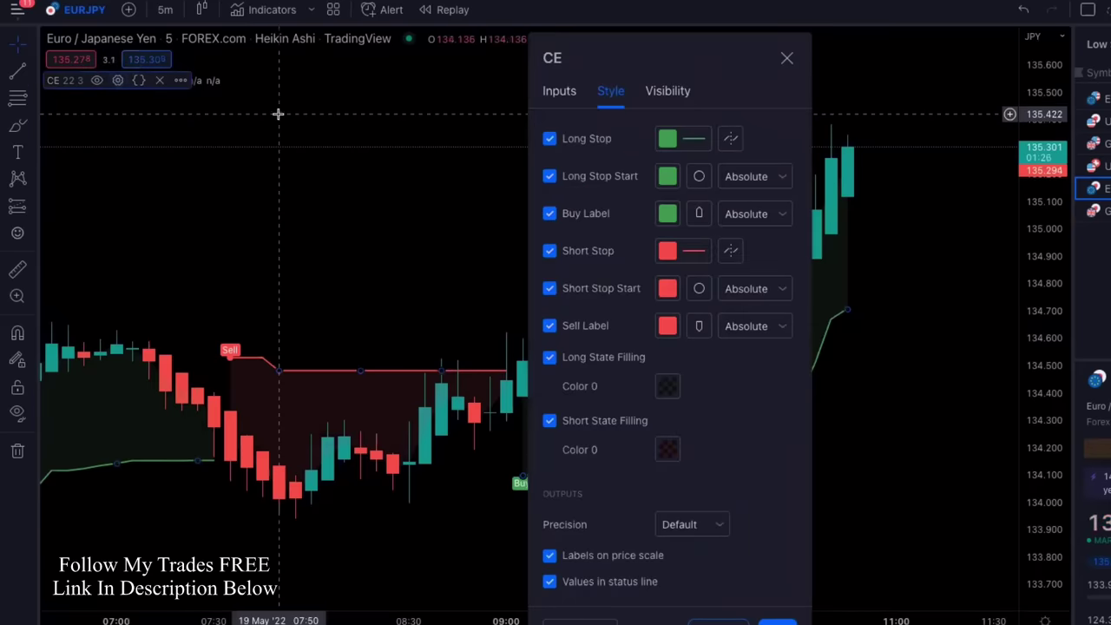
click(556, 95)
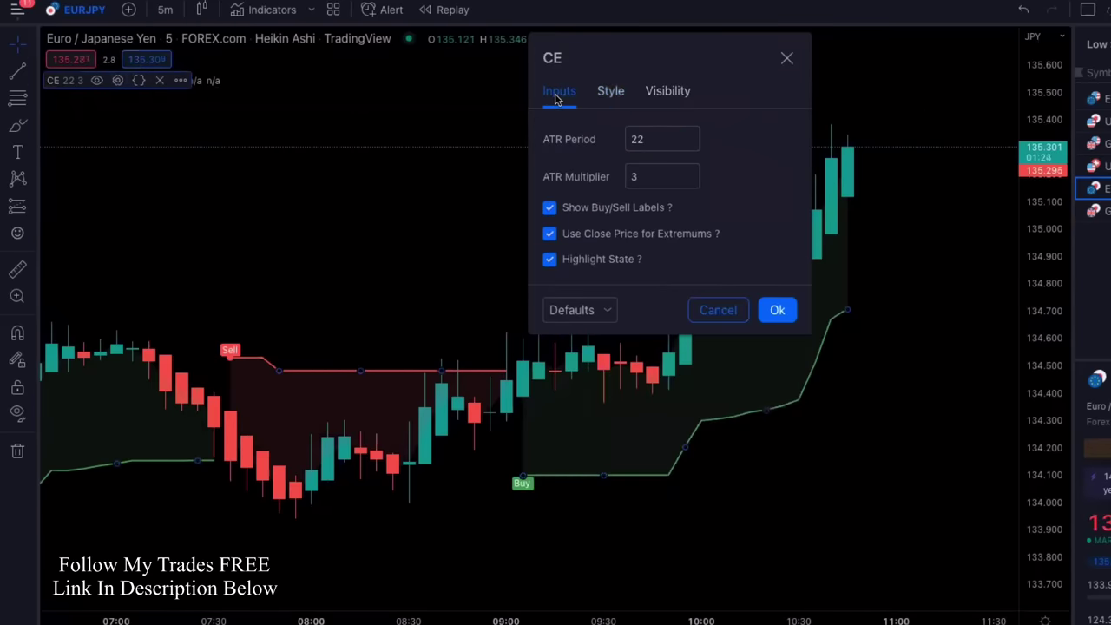
double_click(640, 139)
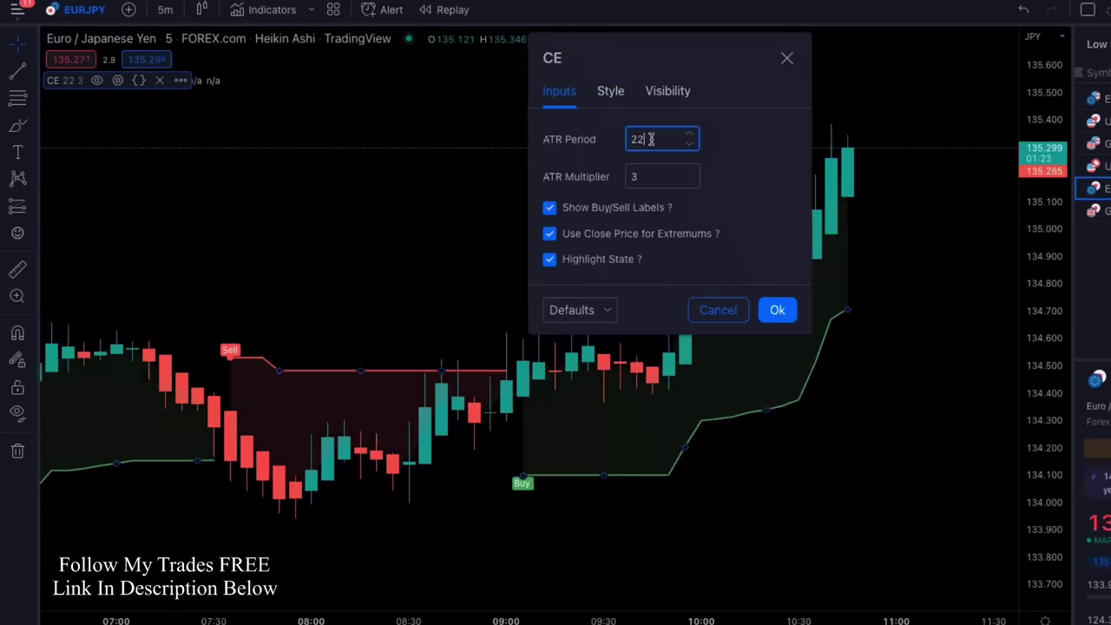
text(1)
click(652, 176)
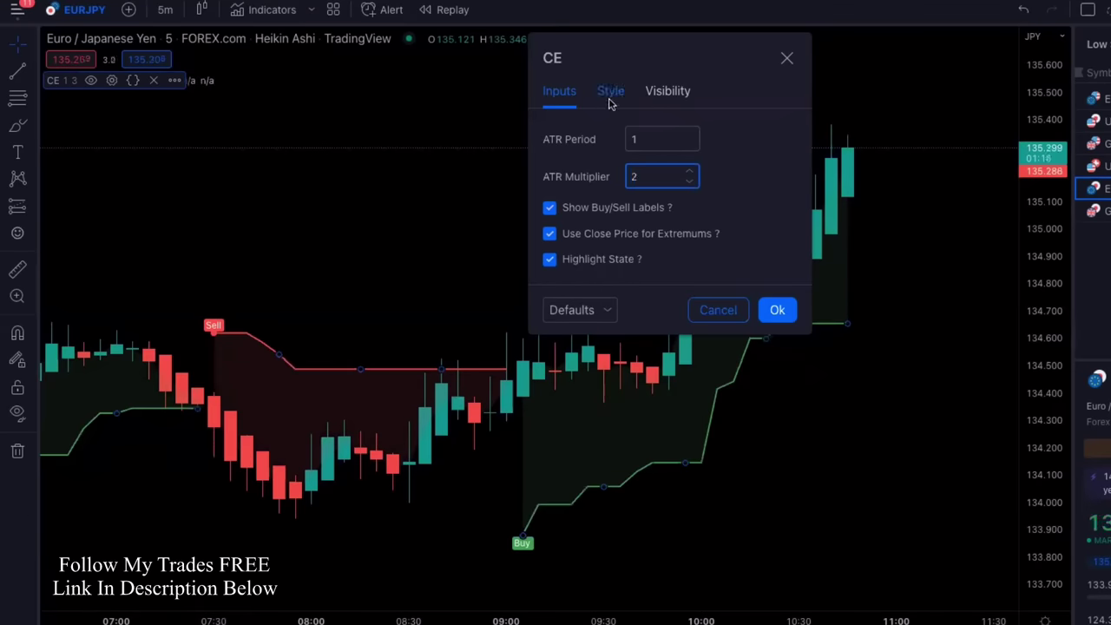
- Hide Chandelier Exit's long and short stops, stop starts and state fillings, plus its price scale labels and status line values
click(610, 95)
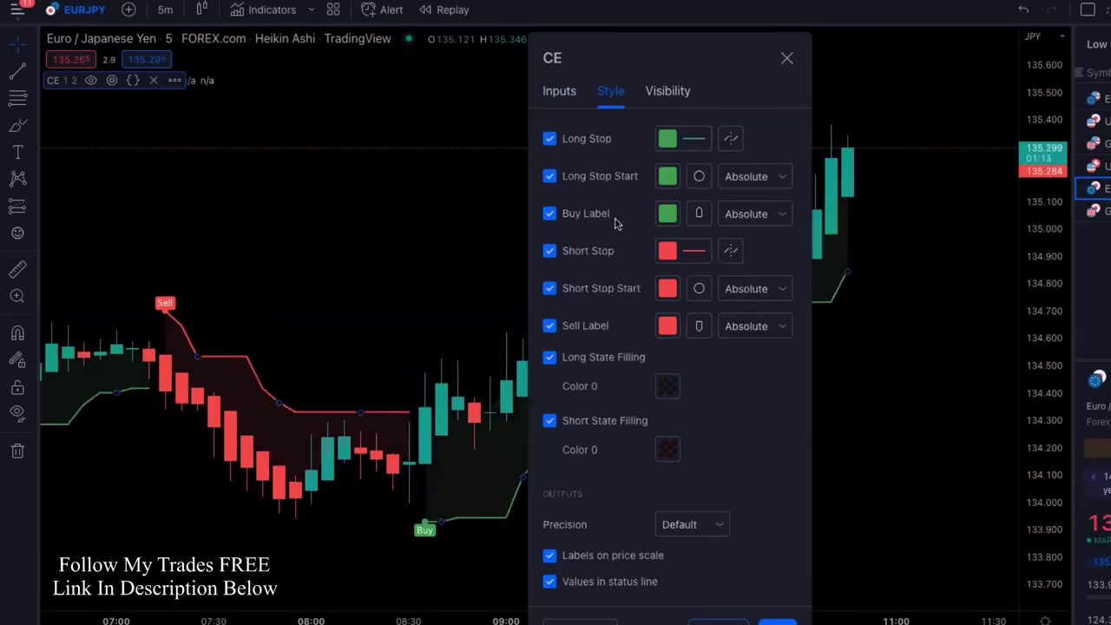
click(549, 141)
click(549, 178)
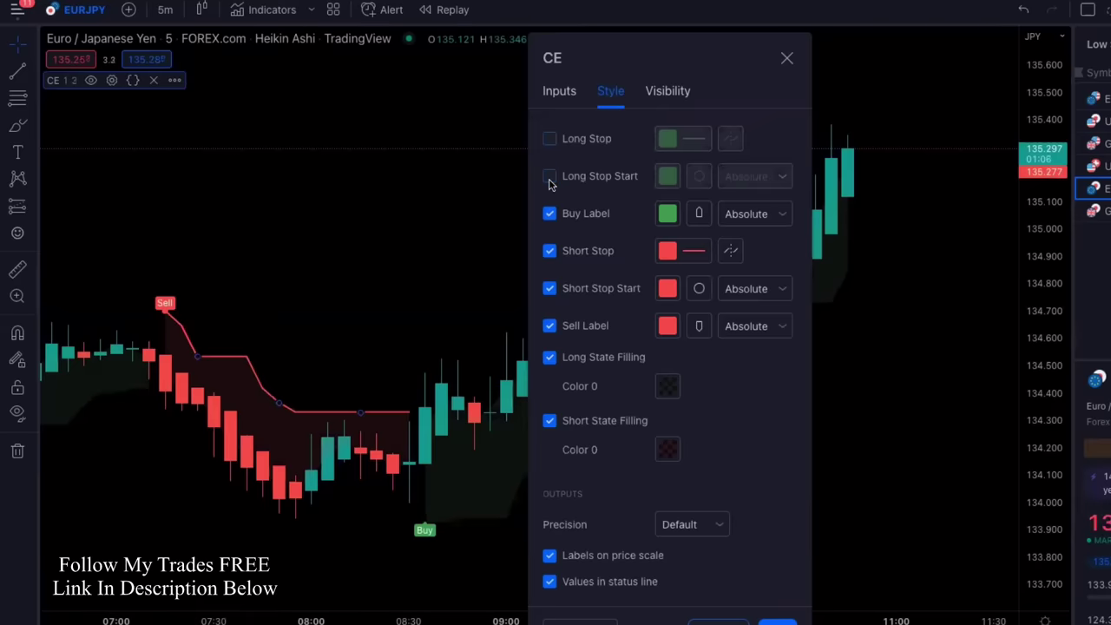
click(548, 252)
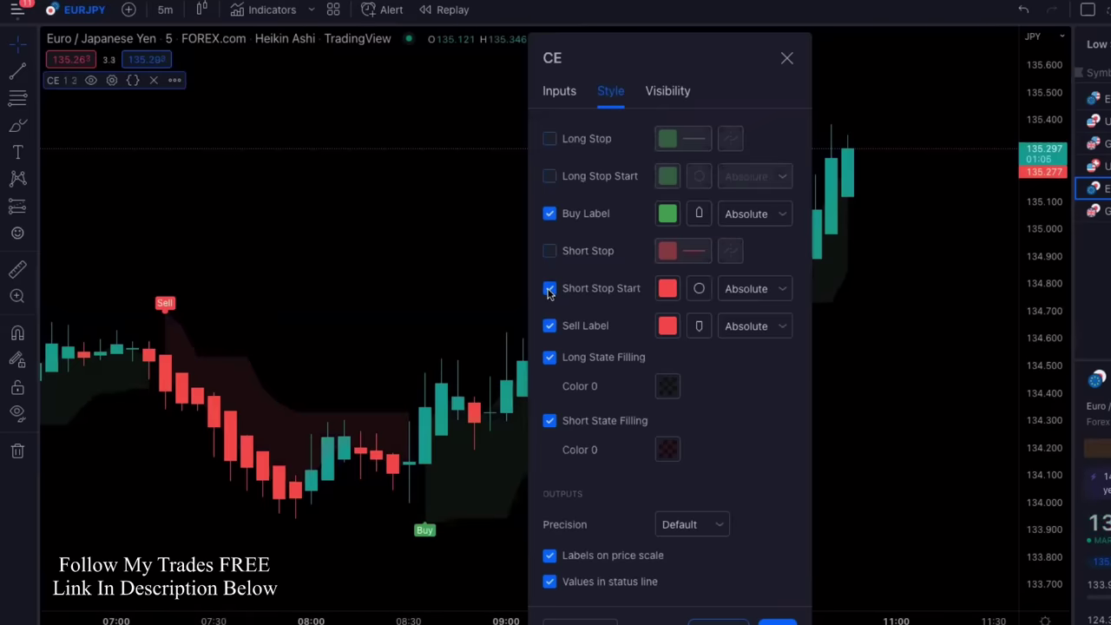
click(549, 289)
click(549, 359)
click(549, 421)
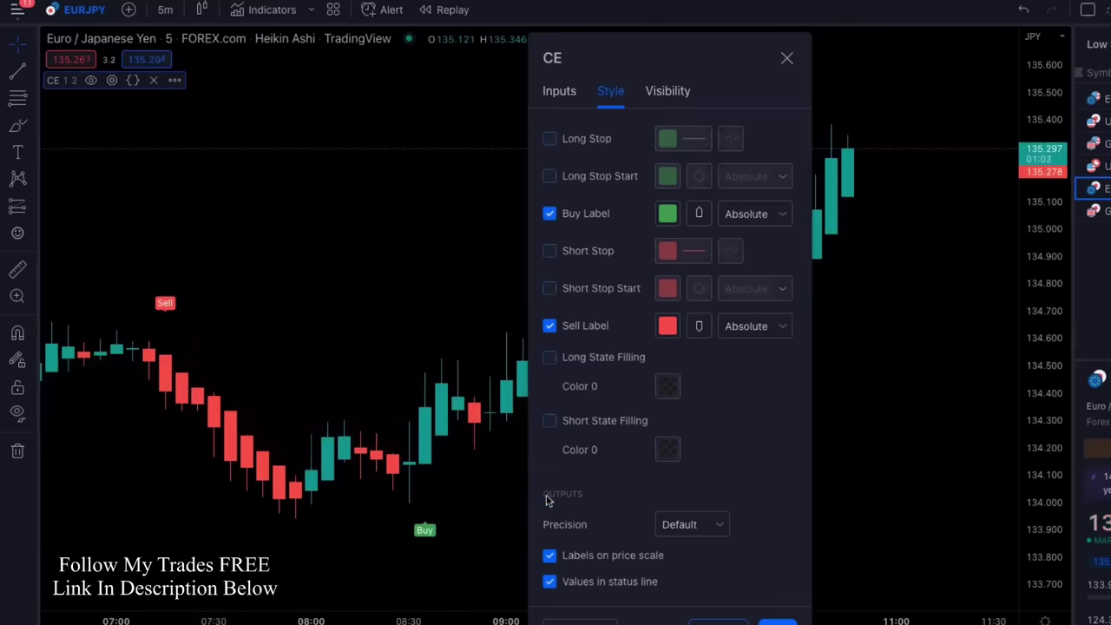
click(549, 556)
- Place the Chandelier Exit Buy Label below the bar and the Sell Label above the bar, and apply the settings
click(768, 215)
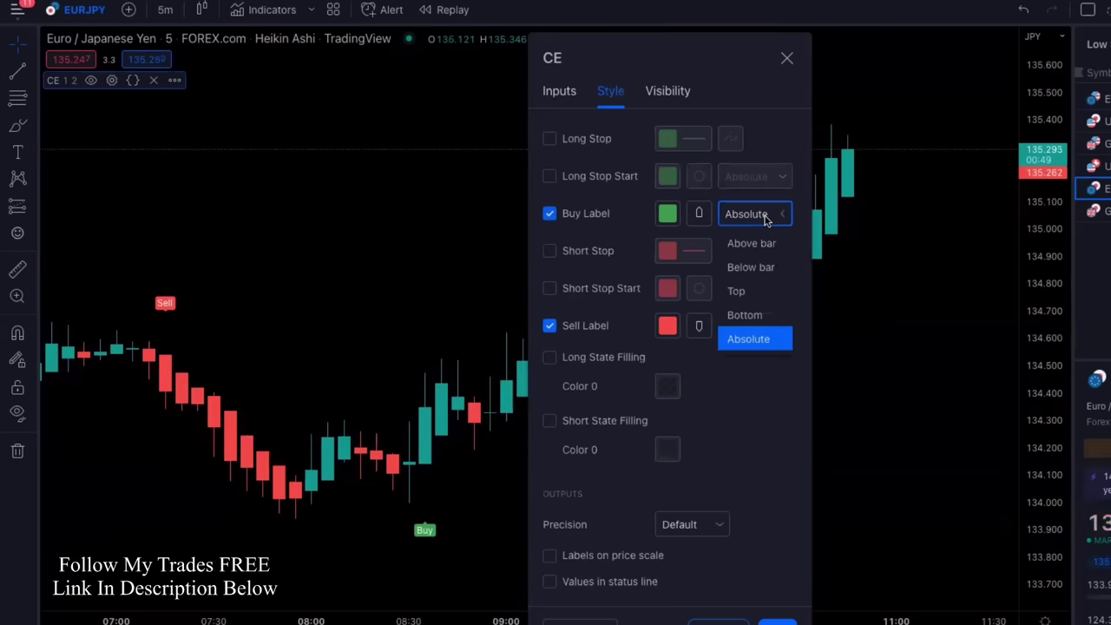
click(762, 265)
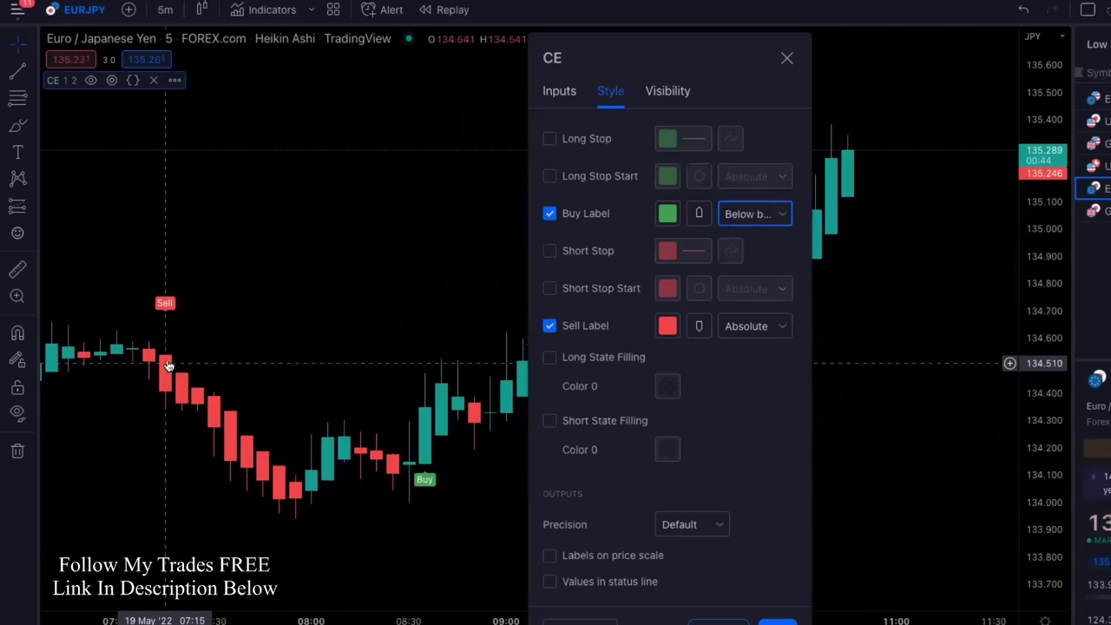
click(736, 333)
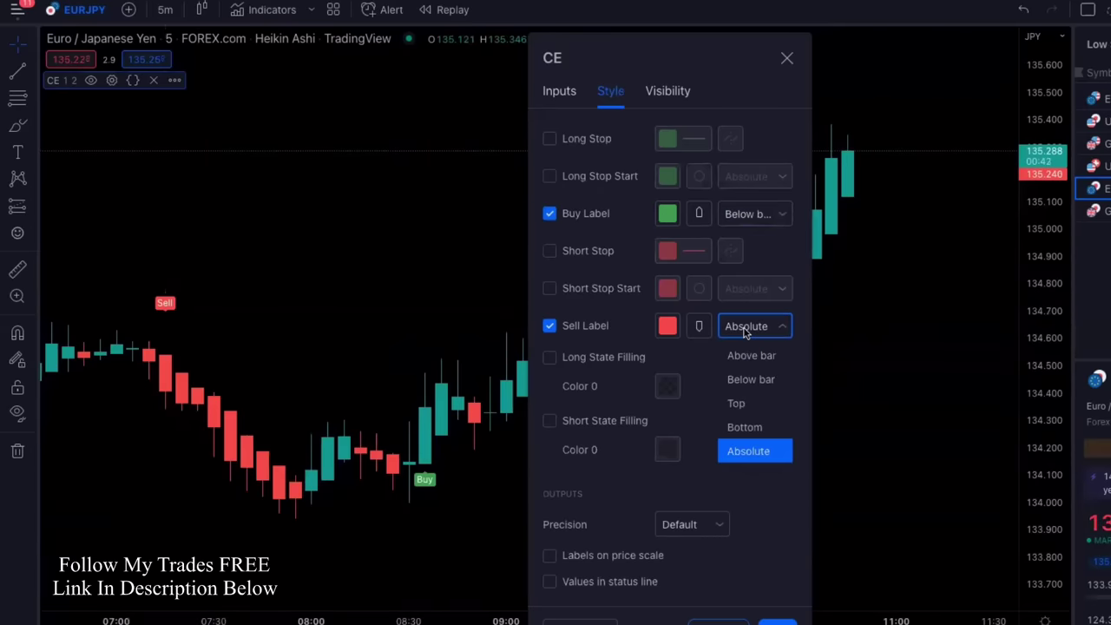
click(747, 357)
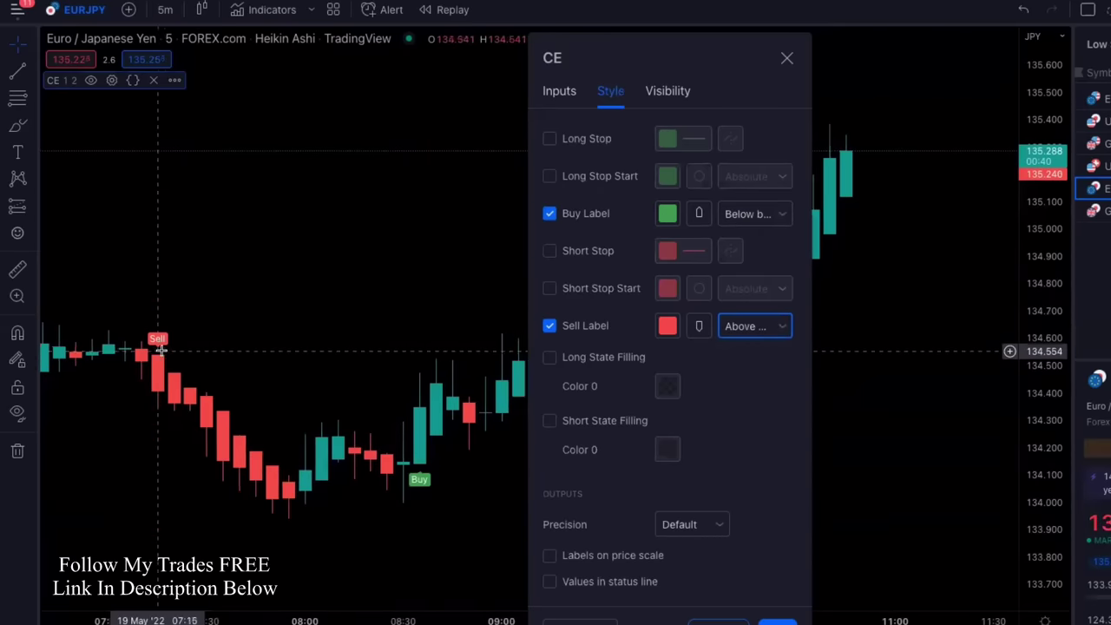
drag(198, 386, 228, 389)
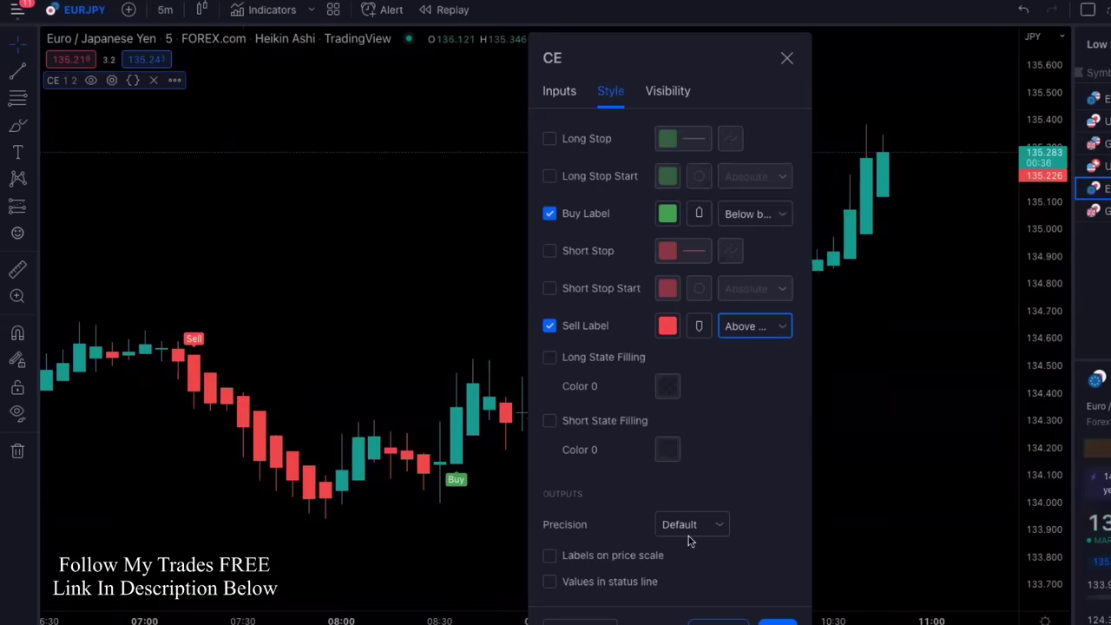
click(764, 619)
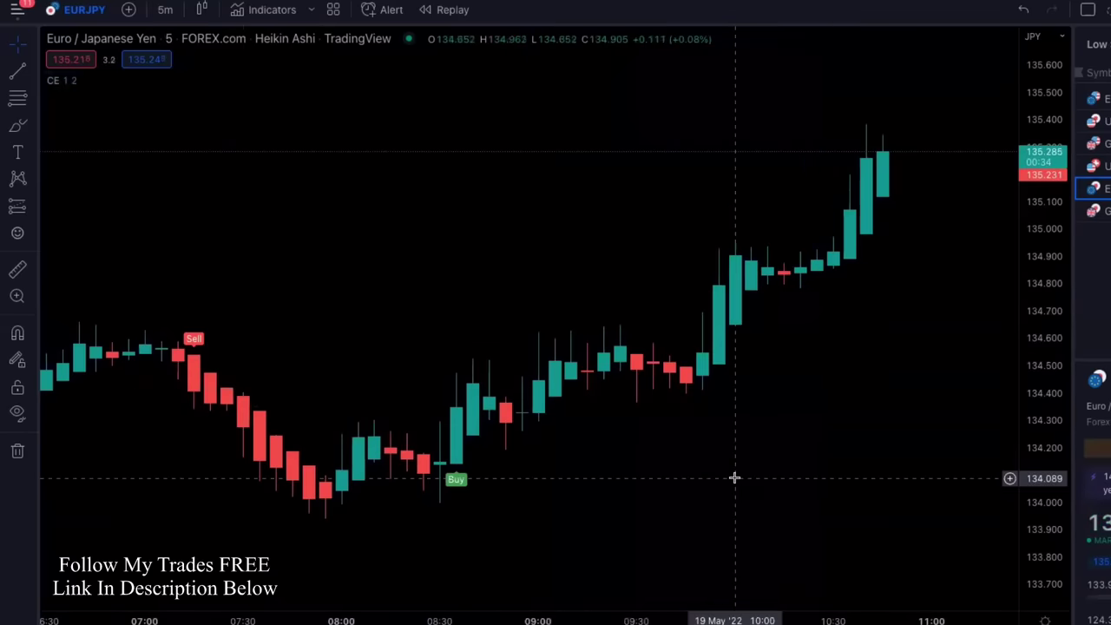
drag(746, 470, 772, 454)
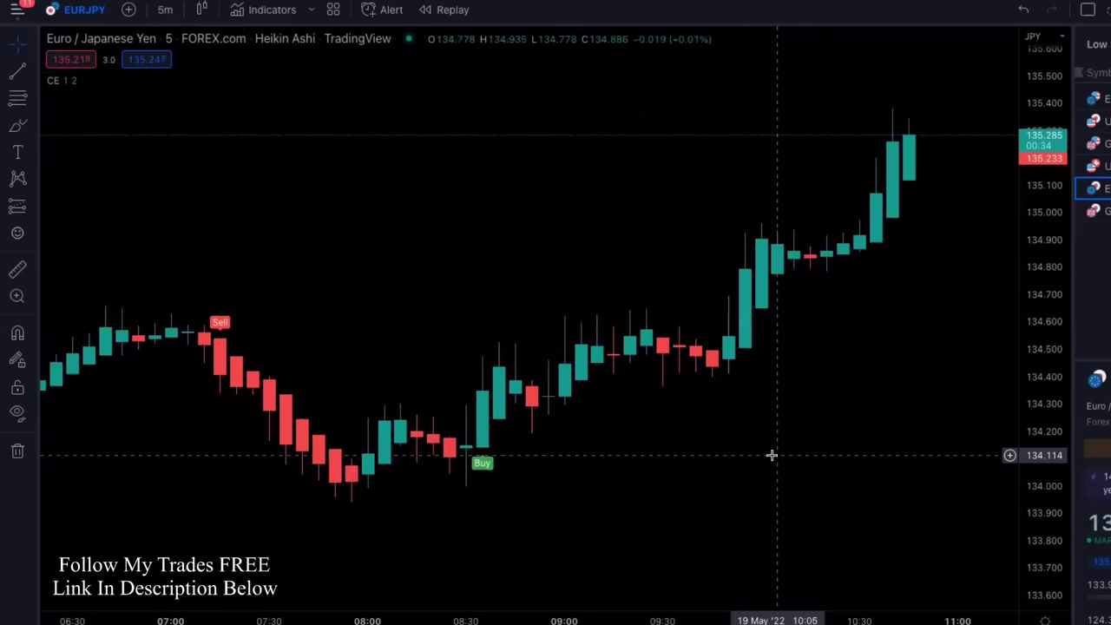
- Search the indicators for "zlsma" and add ZLSMA - Zero Lag LSMA to the chart
click(279, 18)
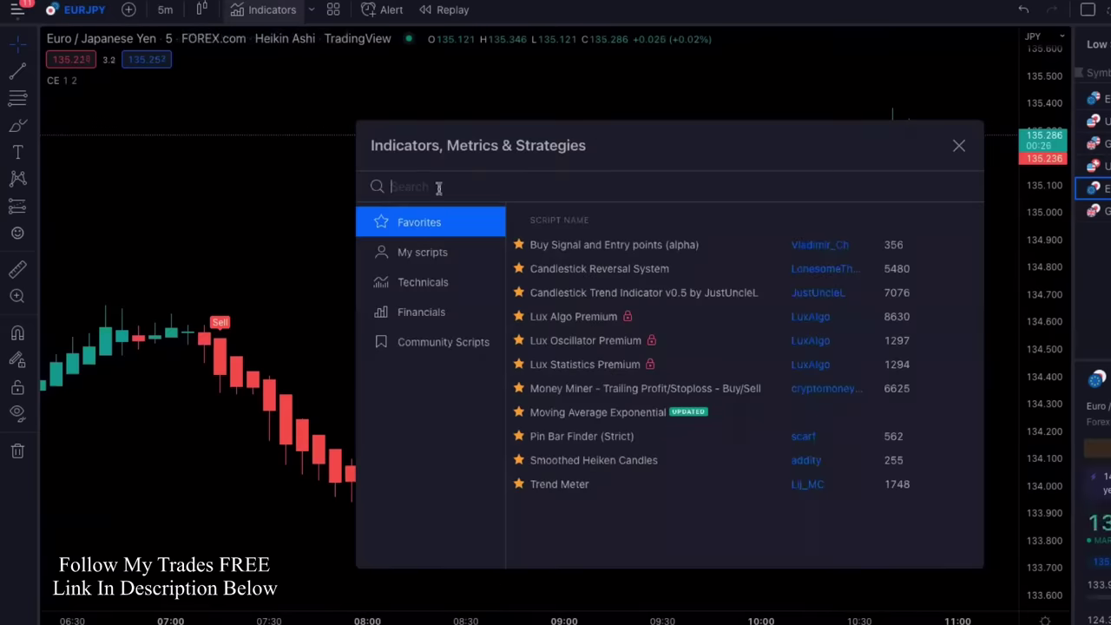
text(zlsma)
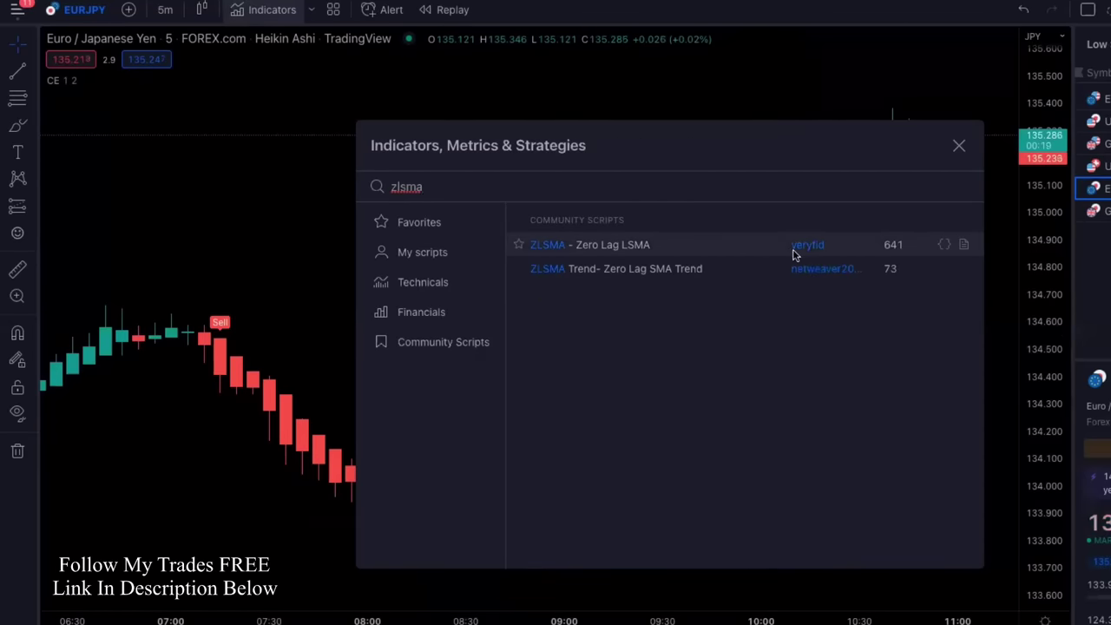
click(675, 251)
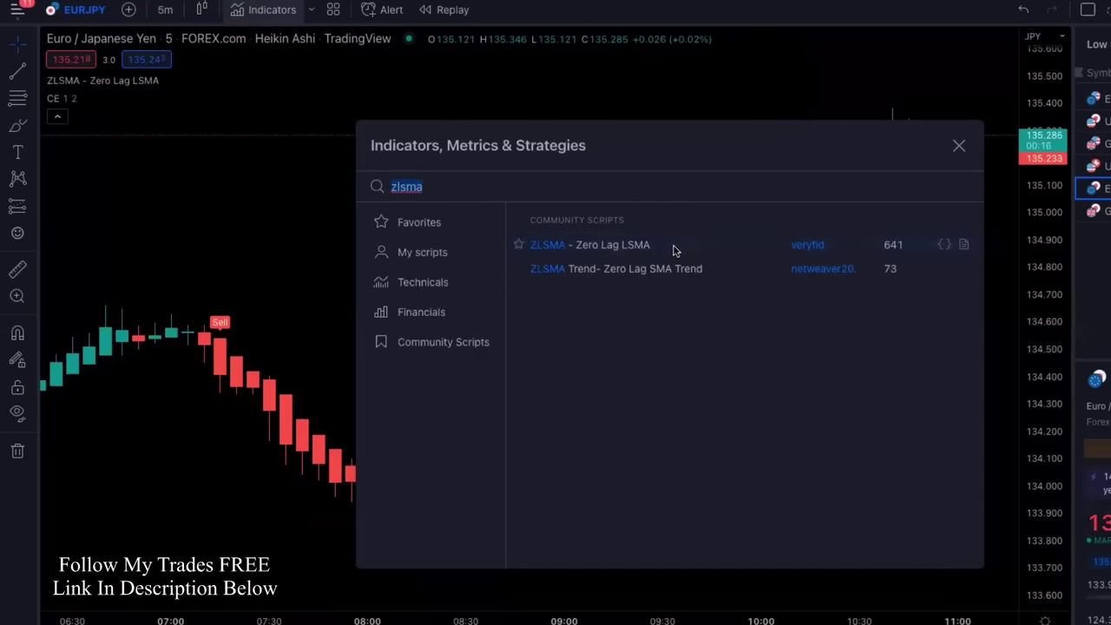
click(958, 149)
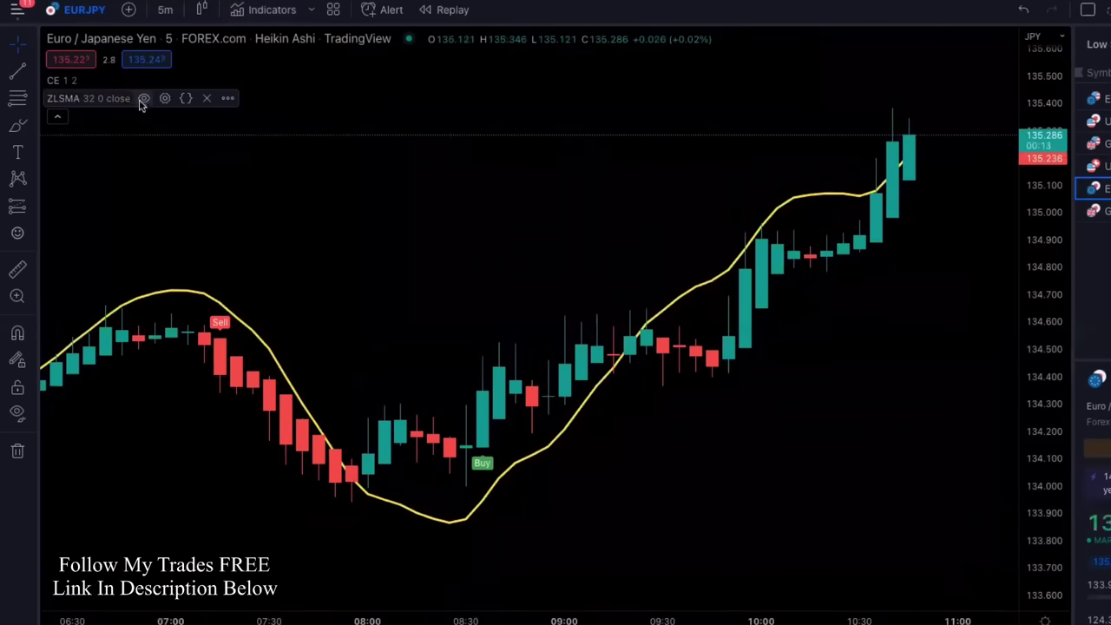
- Set the ZLSMA indicator's Length to 50
click(165, 99)
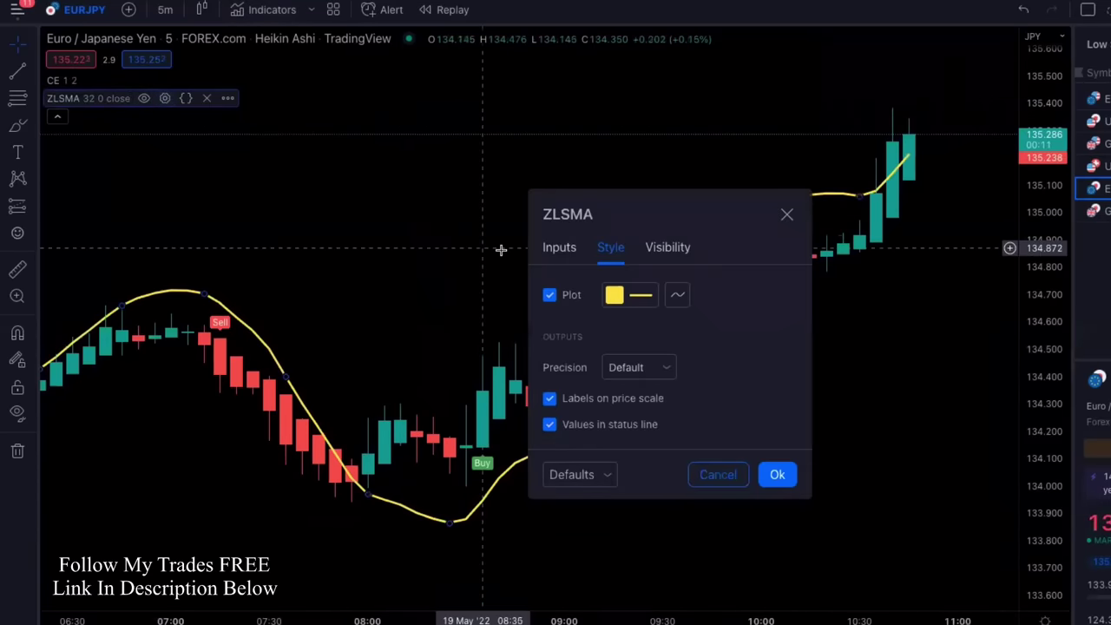
click(556, 250)
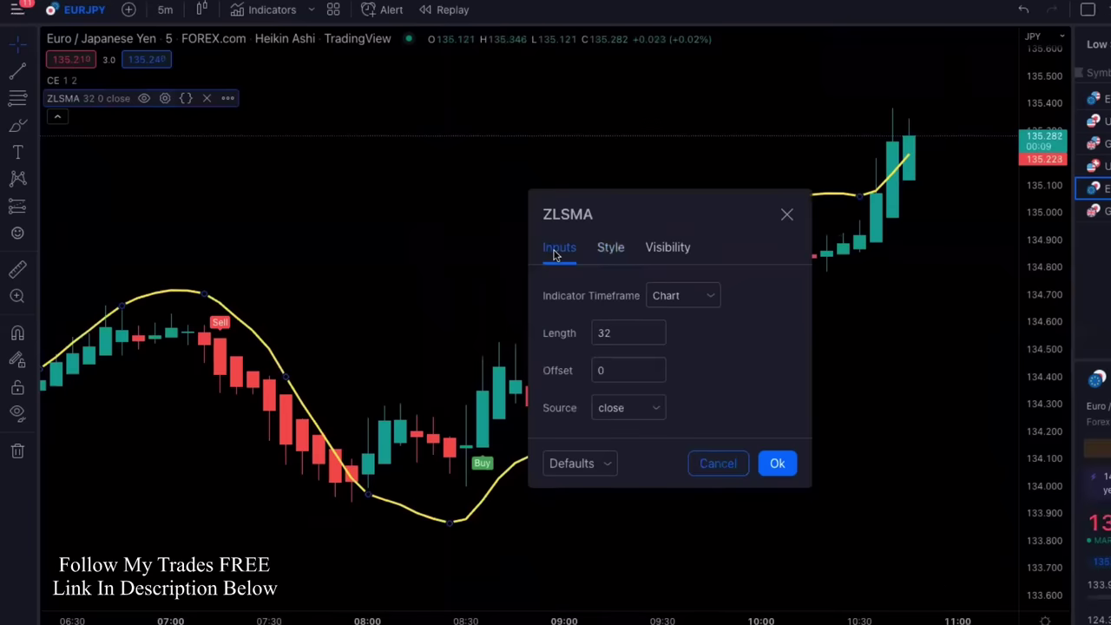
double_click(617, 332)
text(50)
- Change the ZLSMA plot line colour to white and apply the indicator settings
click(607, 251)
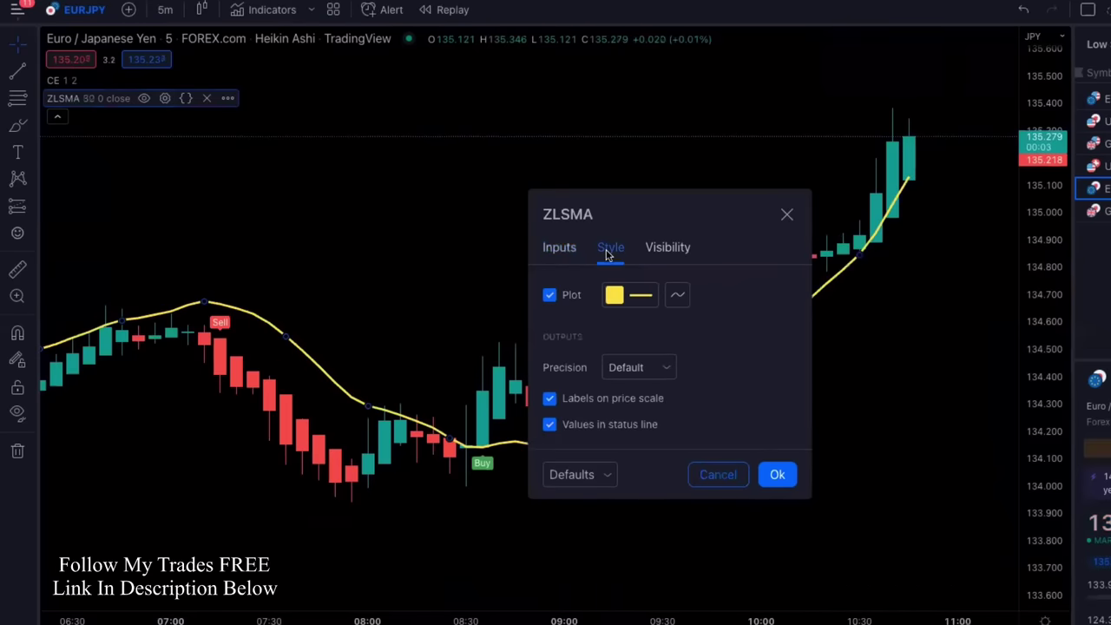
click(614, 295)
click(616, 324)
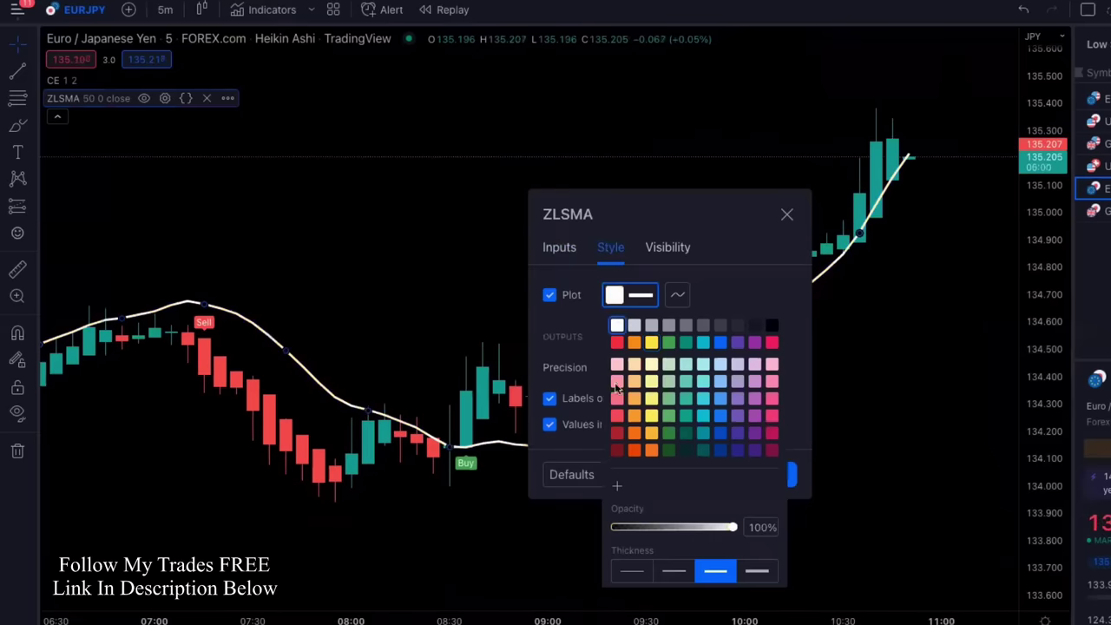
click(567, 325)
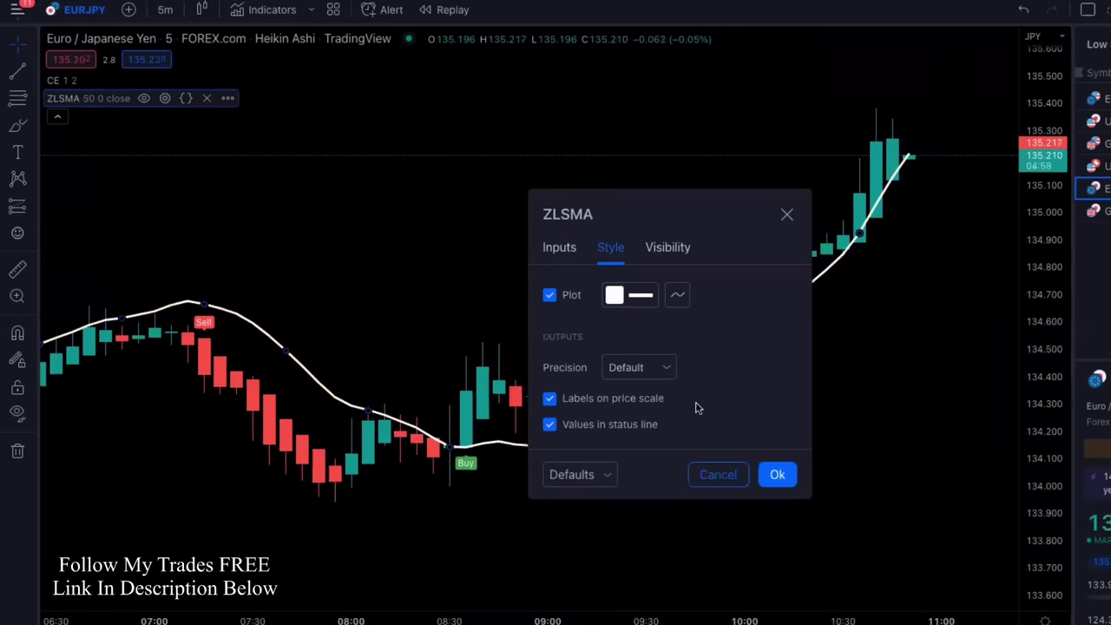
click(776, 473)
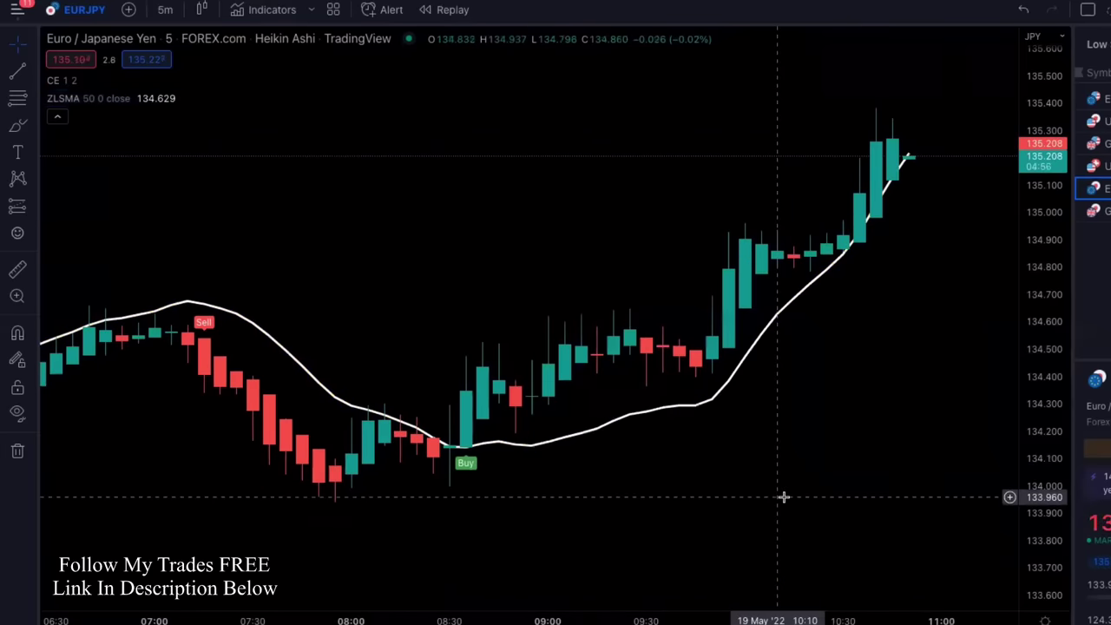
- Place a text note above the candles and enter the heading "Long Position" followed by the line "1. Buy signal"
drag(707, 498, 796, 489)
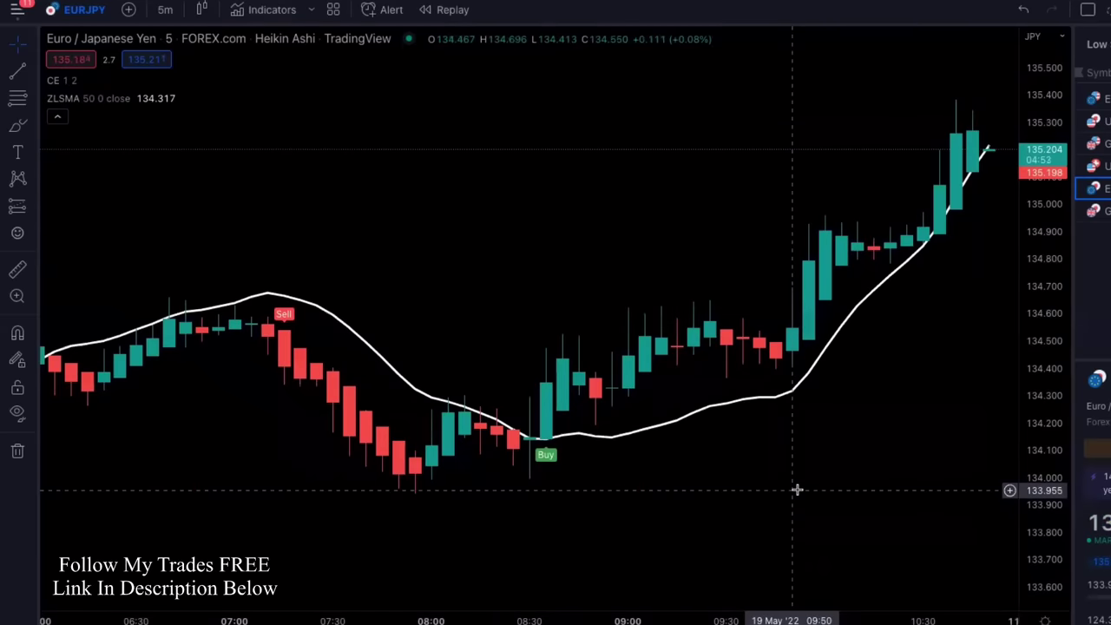
drag(797, 491, 856, 518)
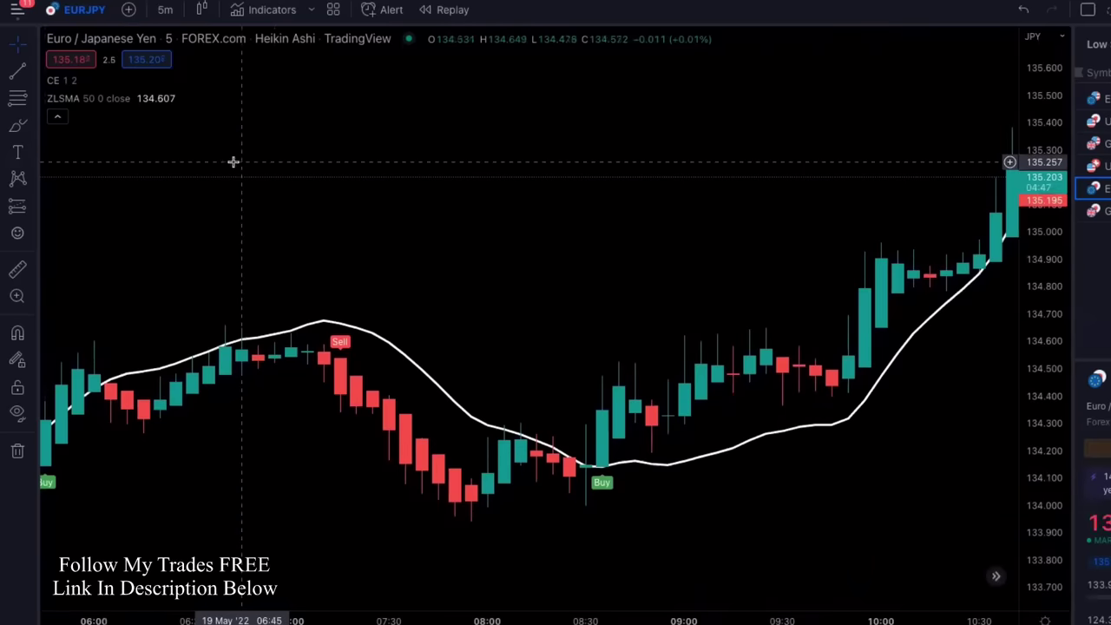
drag(255, 182, 286, 215)
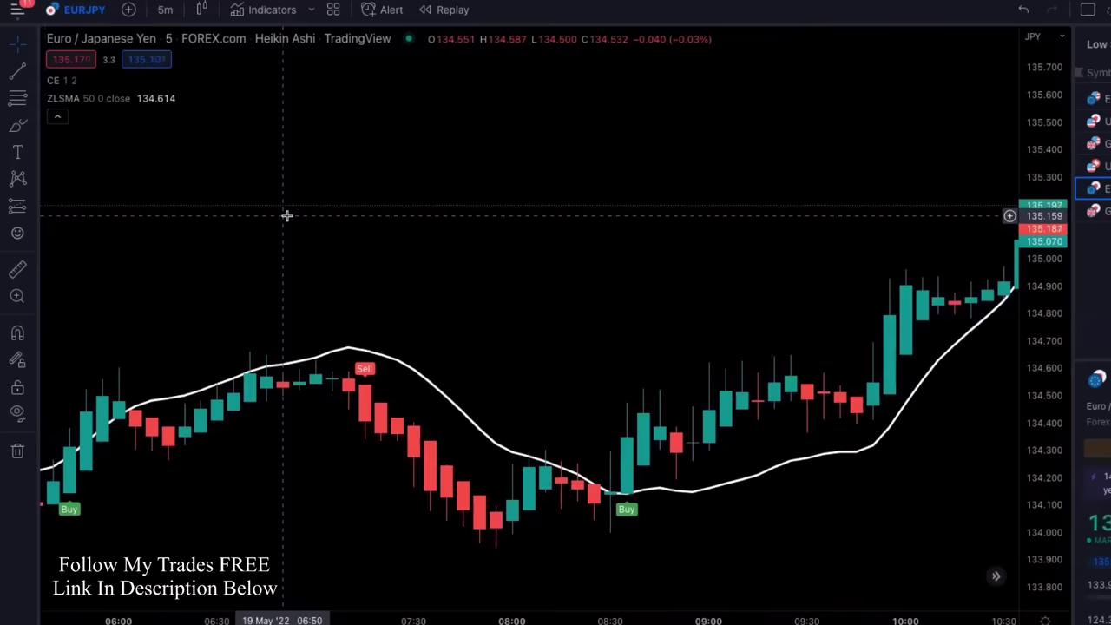
click(17, 152)
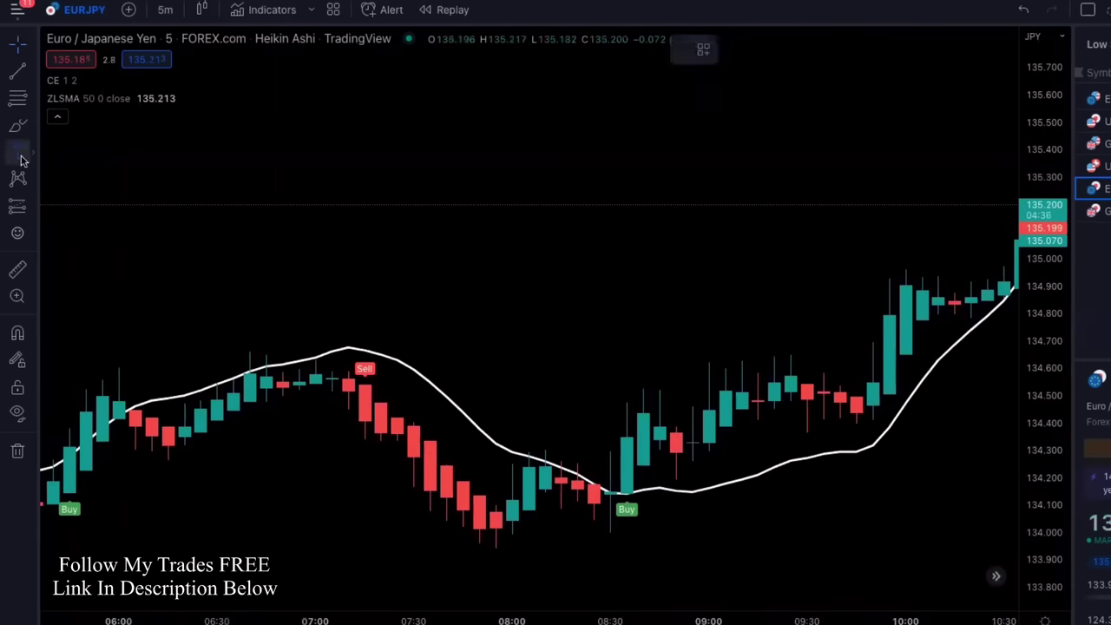
click(431, 102)
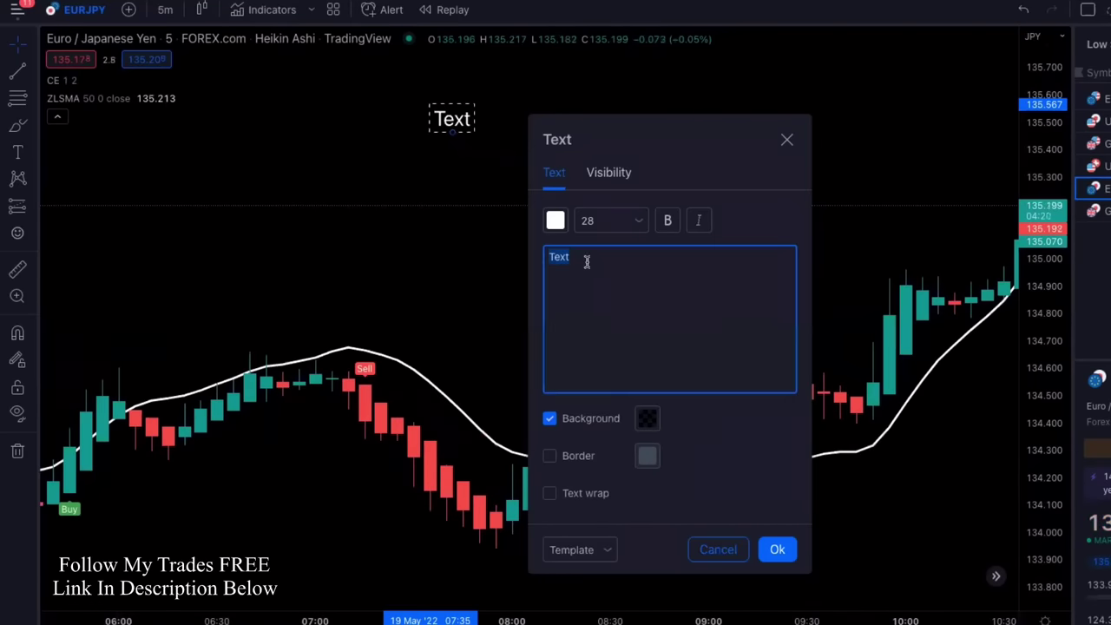
text(Long Position)
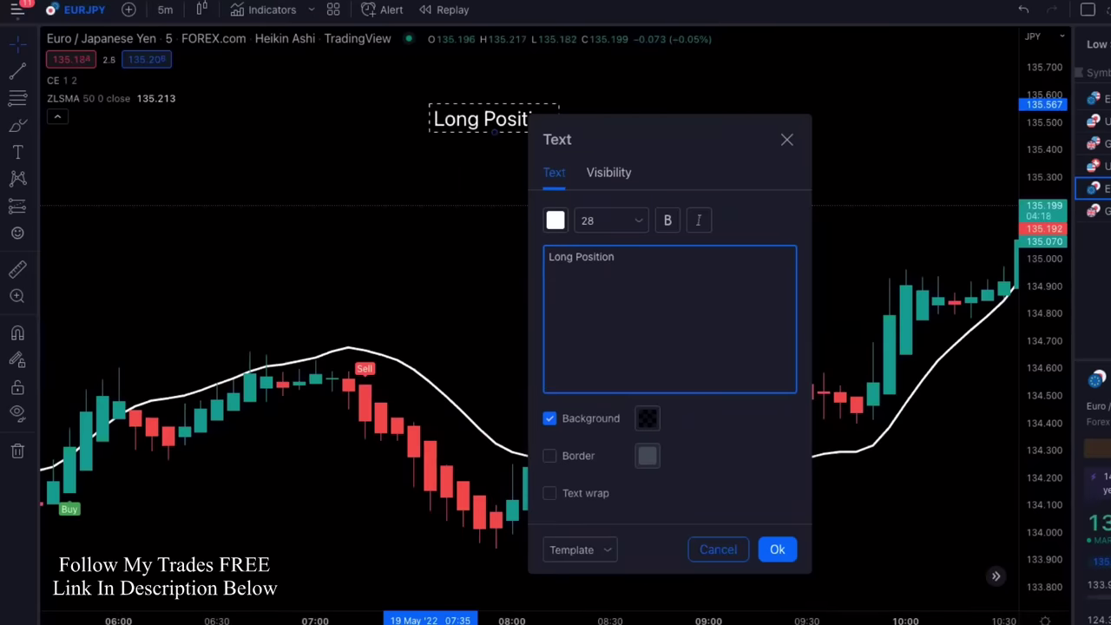
key(Return)
text(1. Buy signal)
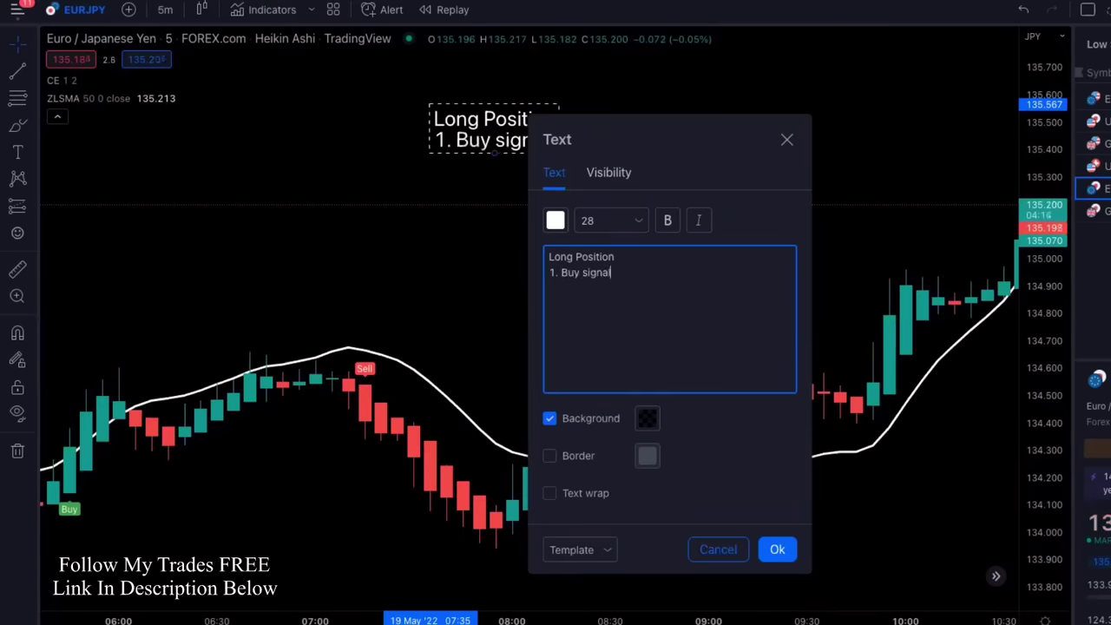
- Add the line "2. Price action to above the moving average (white line)" to the text note
key(Return)
text(2. )
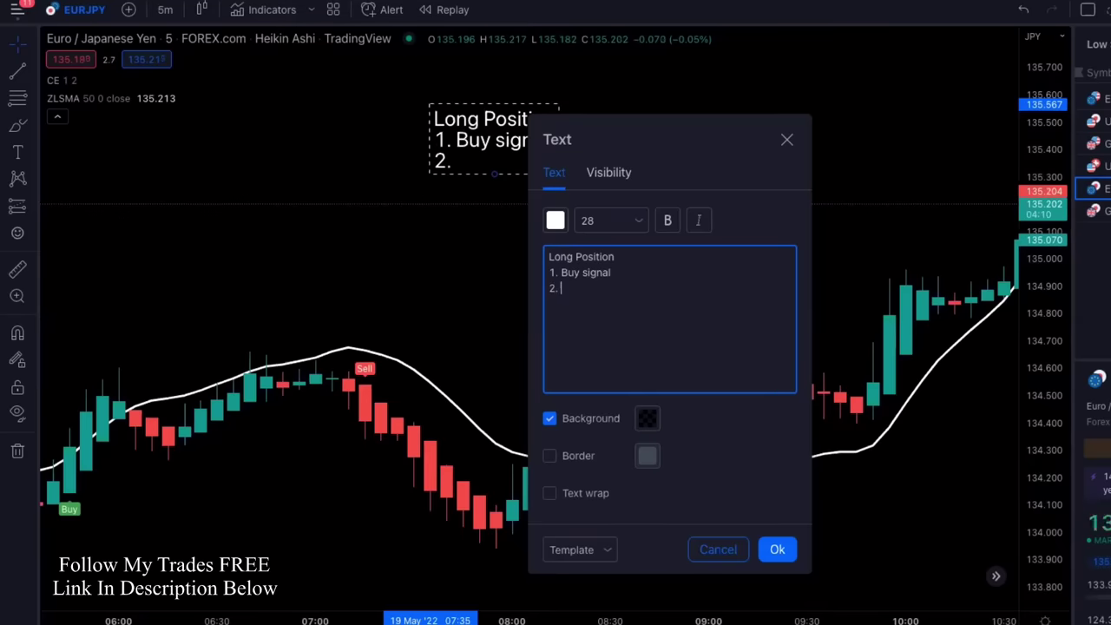
text(Price )
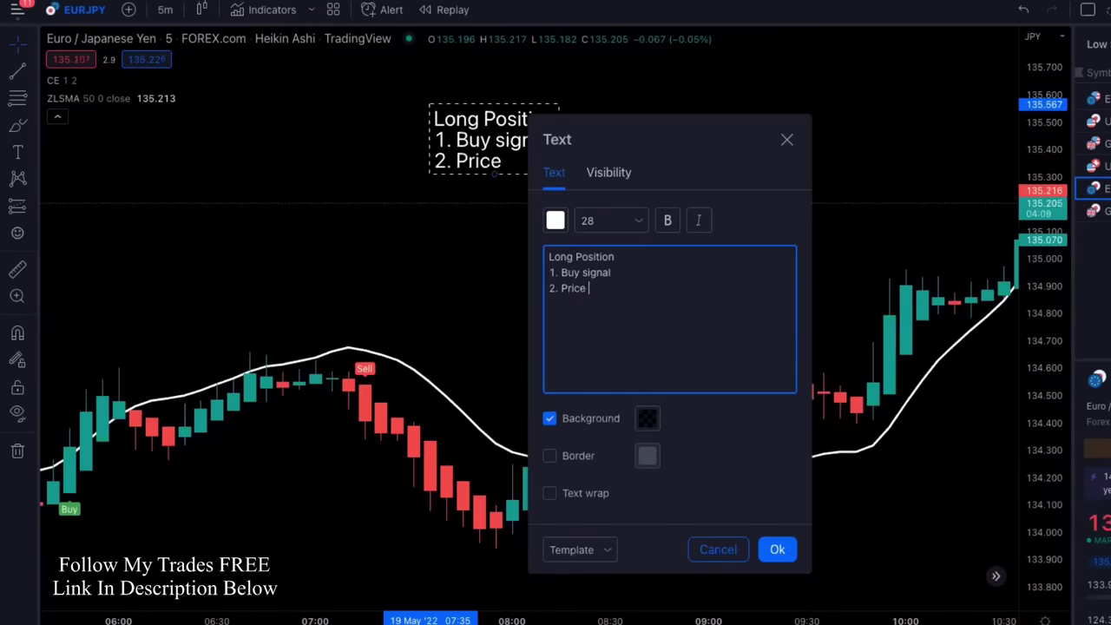
text(action to )
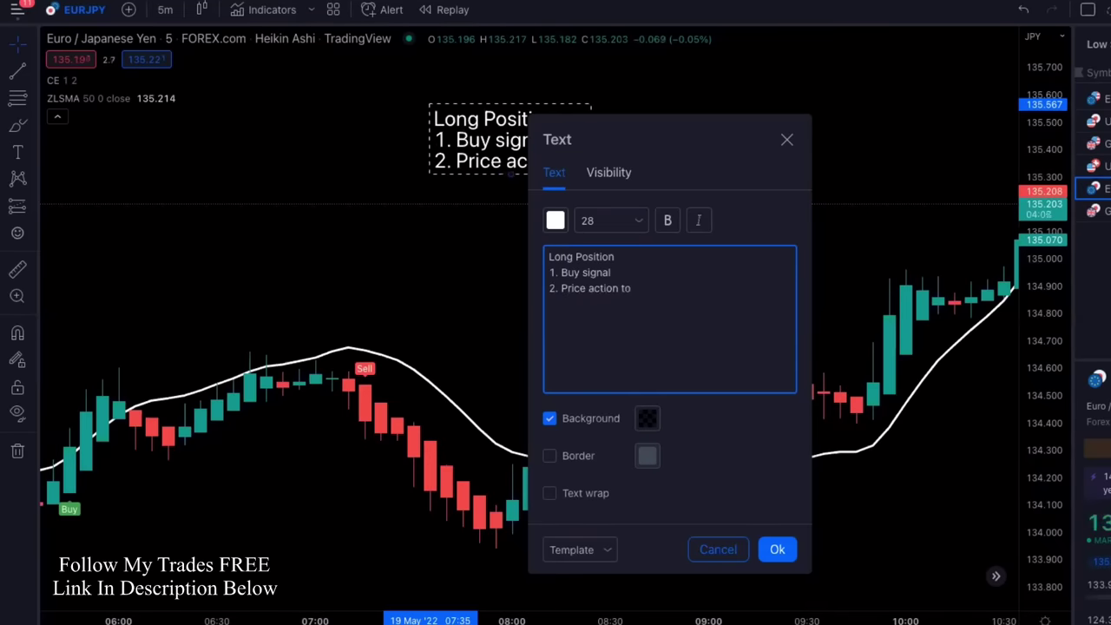
text(above the)
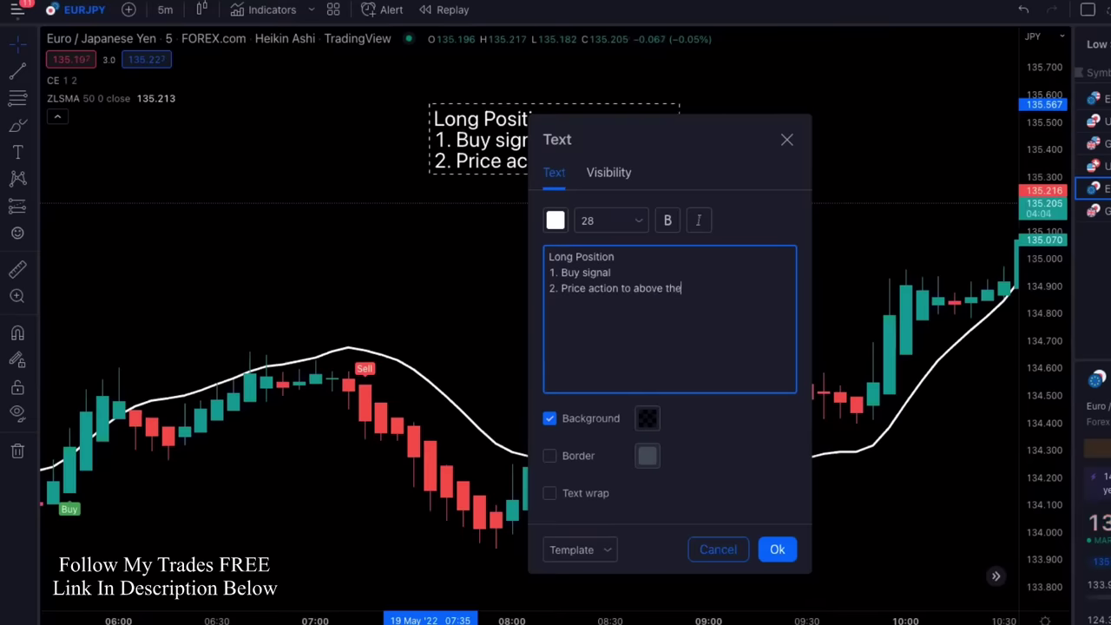
text( moving aver)
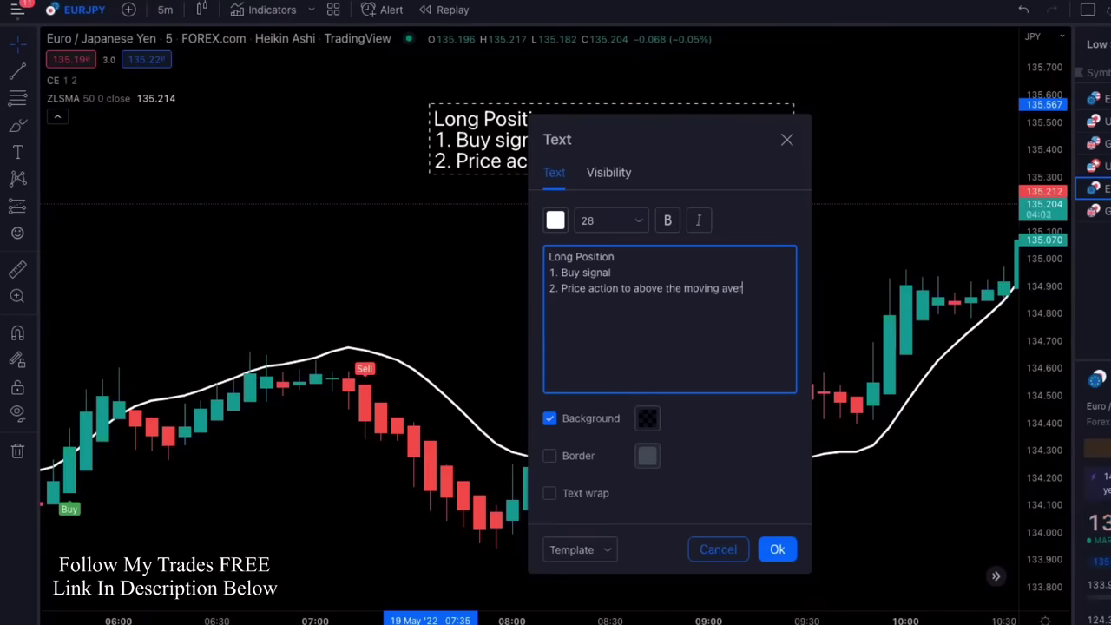
text(age (shi)
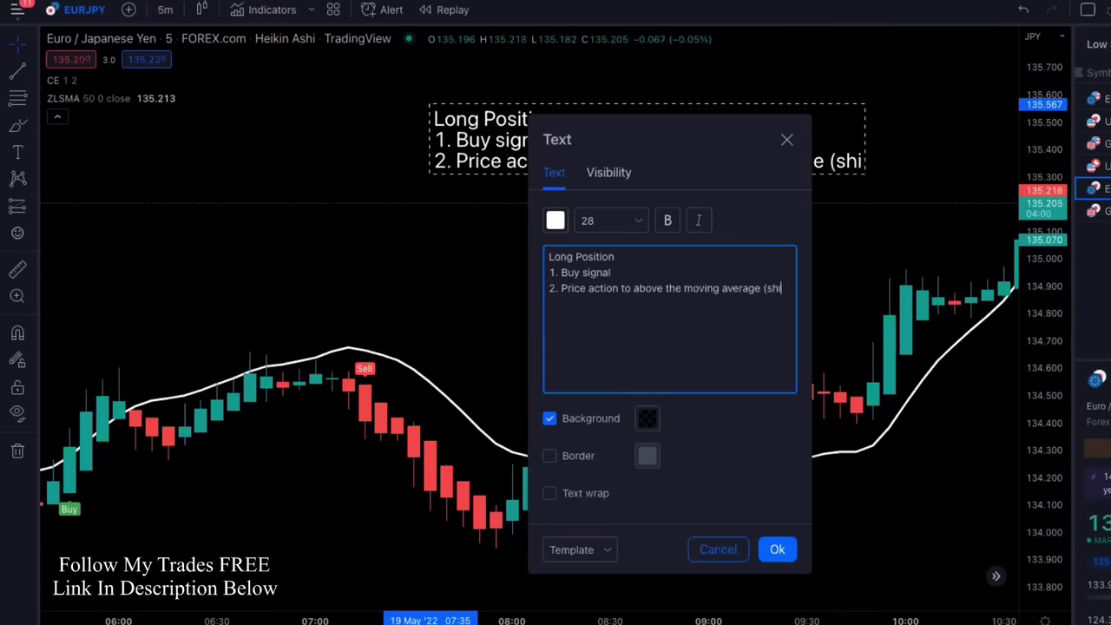
key(BackSpace)
key(BackSpace)
key(BackSpace)
text(white line))
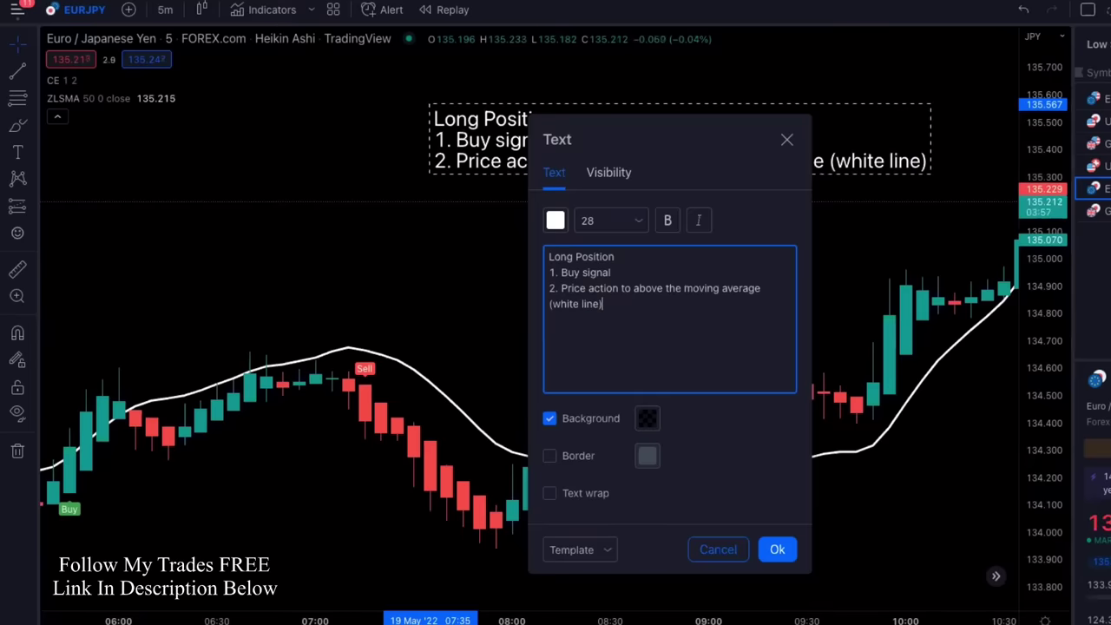
- Add the line "3. Stop loss below the swing low" to the text note and apply it
key(Return)
text(3. Stop )
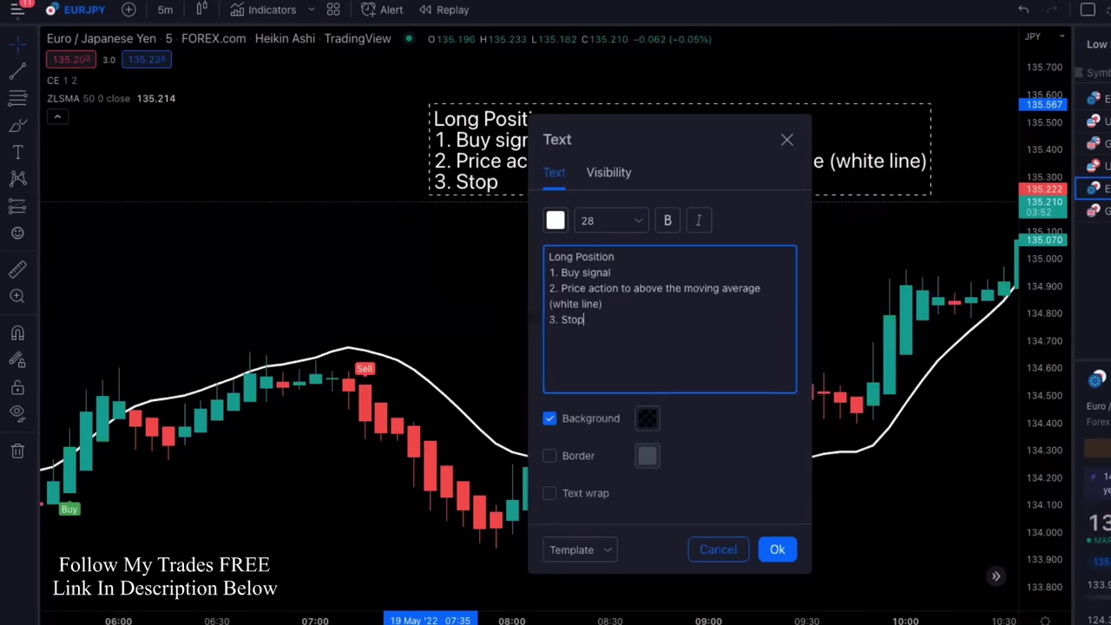
text(loss blo)
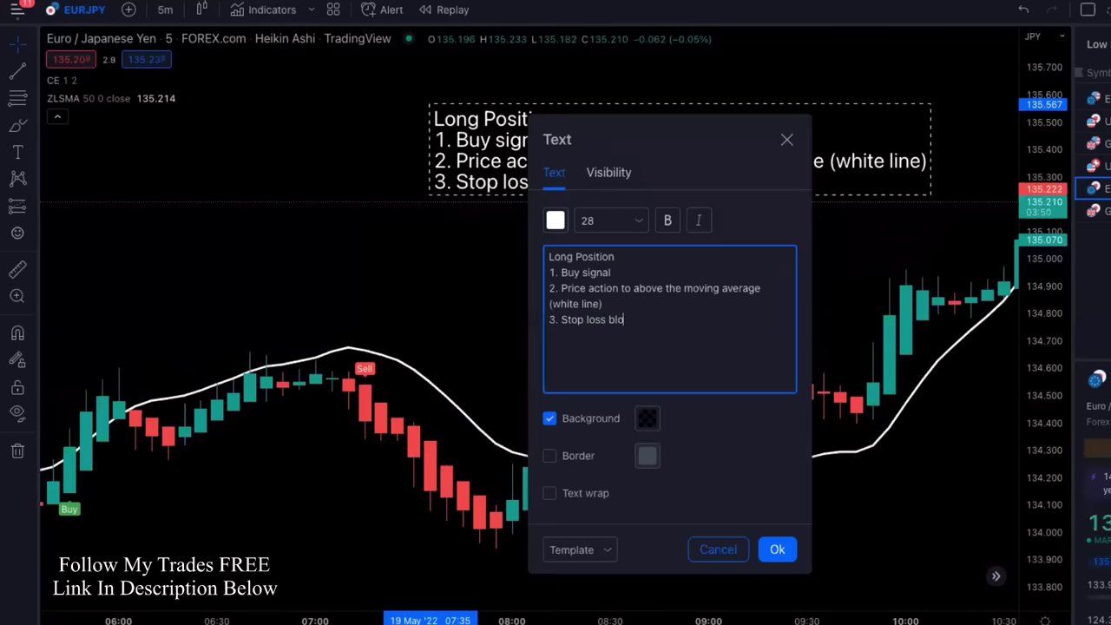
key(BackSpace)
text(e)
key(BackSpace)
text(elow th)
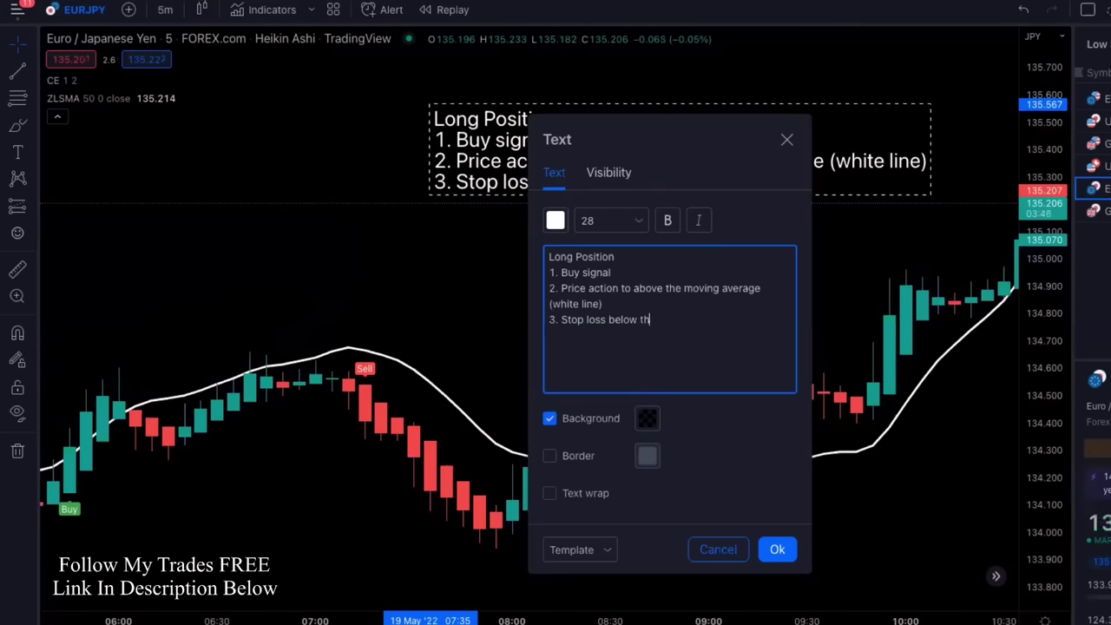
text(e swin)
key(BackSpace)
key(BackSpace)
key(BackSpace)
text(swing)
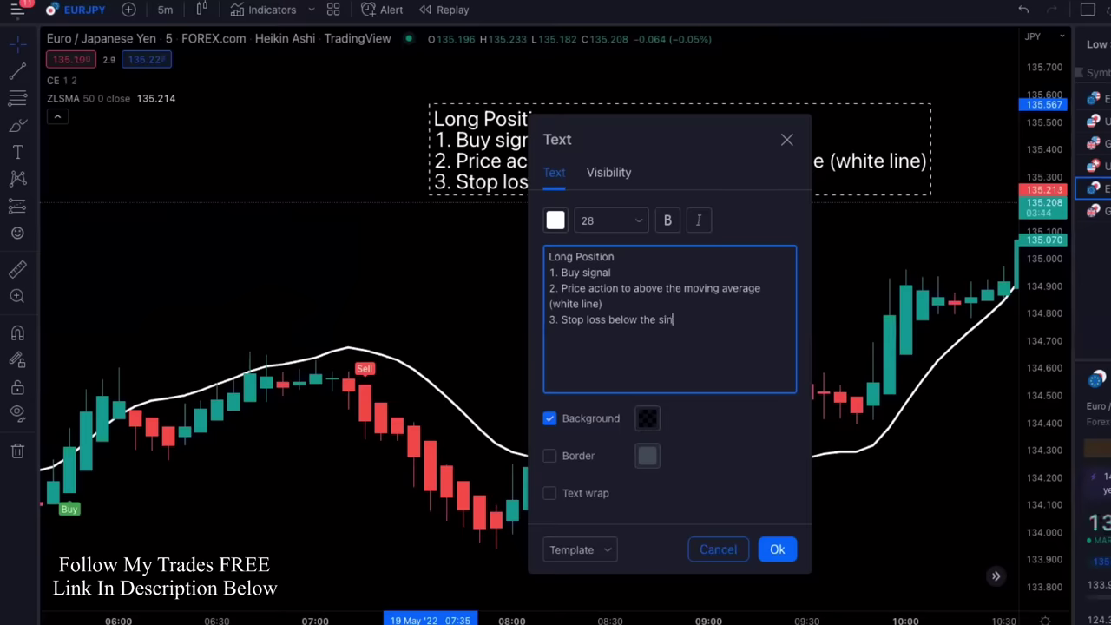
text( low)
click(776, 549)
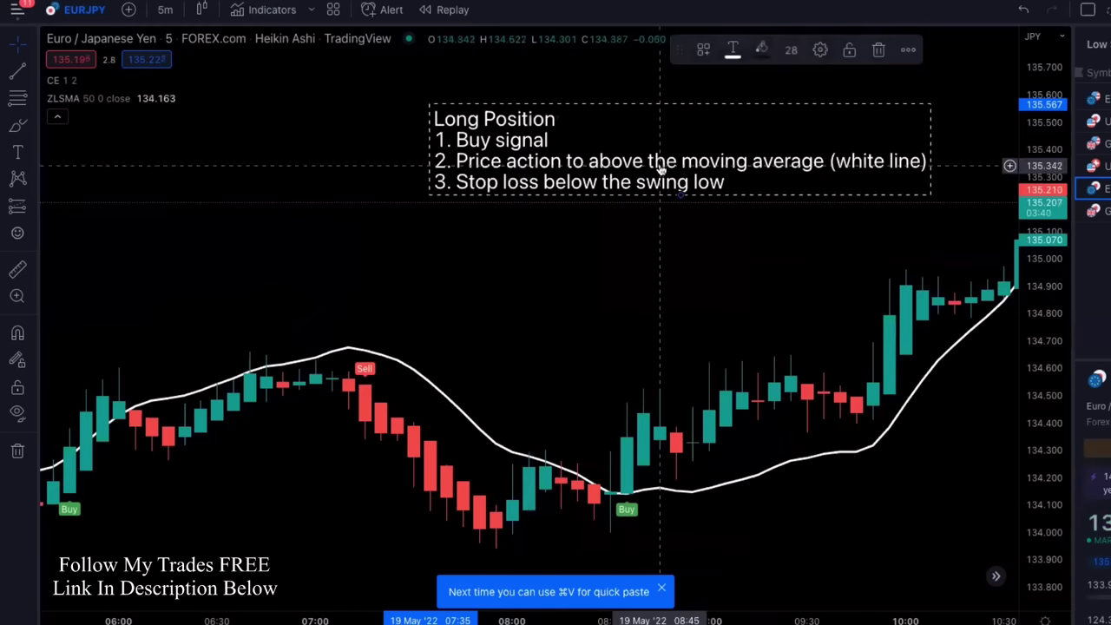
- Move the Long Position note into the empty chart area above the Sell signal, anchored at about 06:20 and 135.493
drag(642, 147, 338, 193)
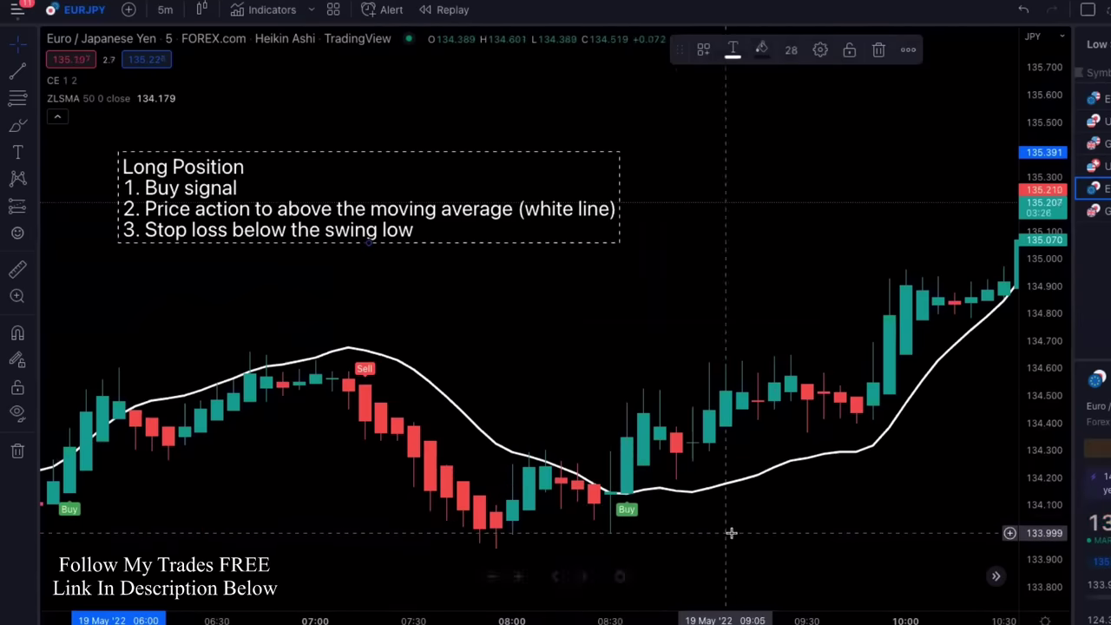
drag(731, 532, 636, 532)
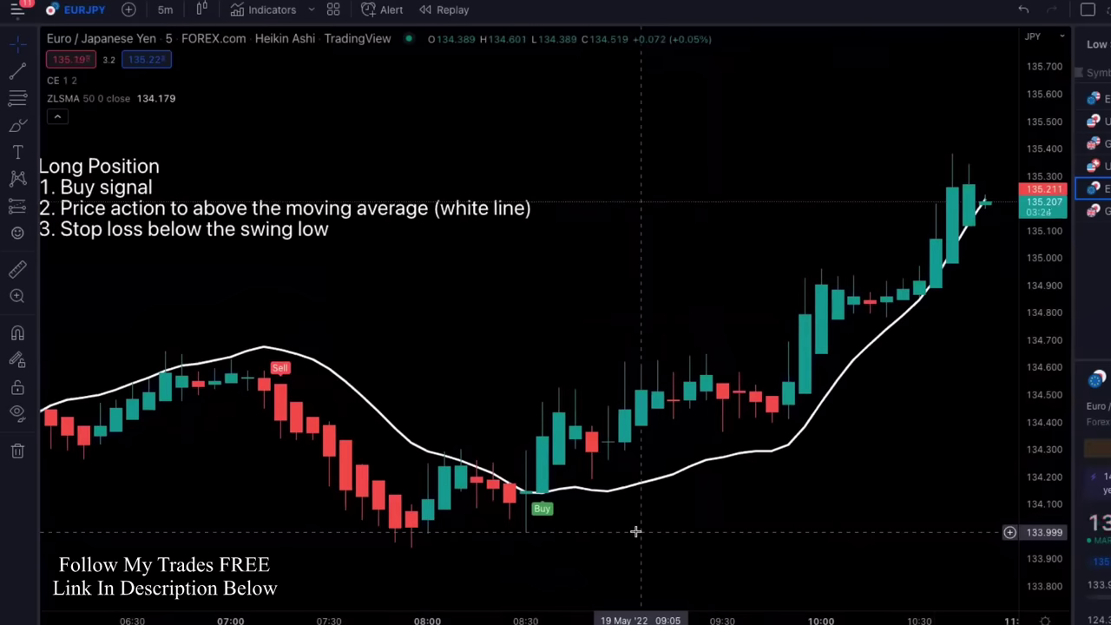
click(273, 209)
drag(272, 208, 335, 180)
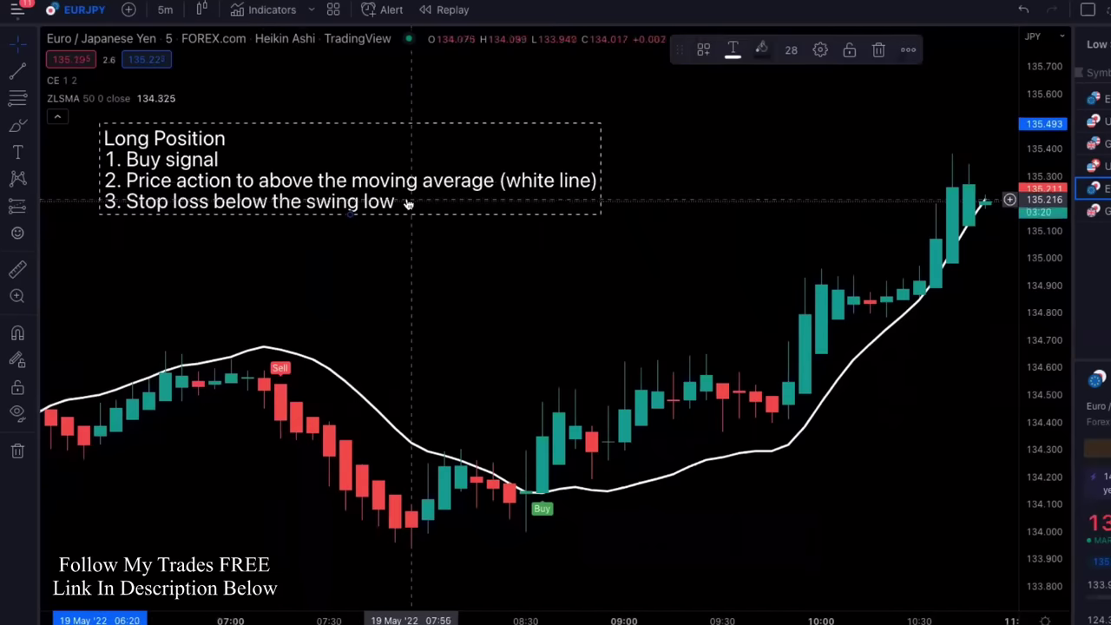
- Add the line "4. Exit when the price action crosses the white line" to the Long Position note and apply it
double_click(412, 206)
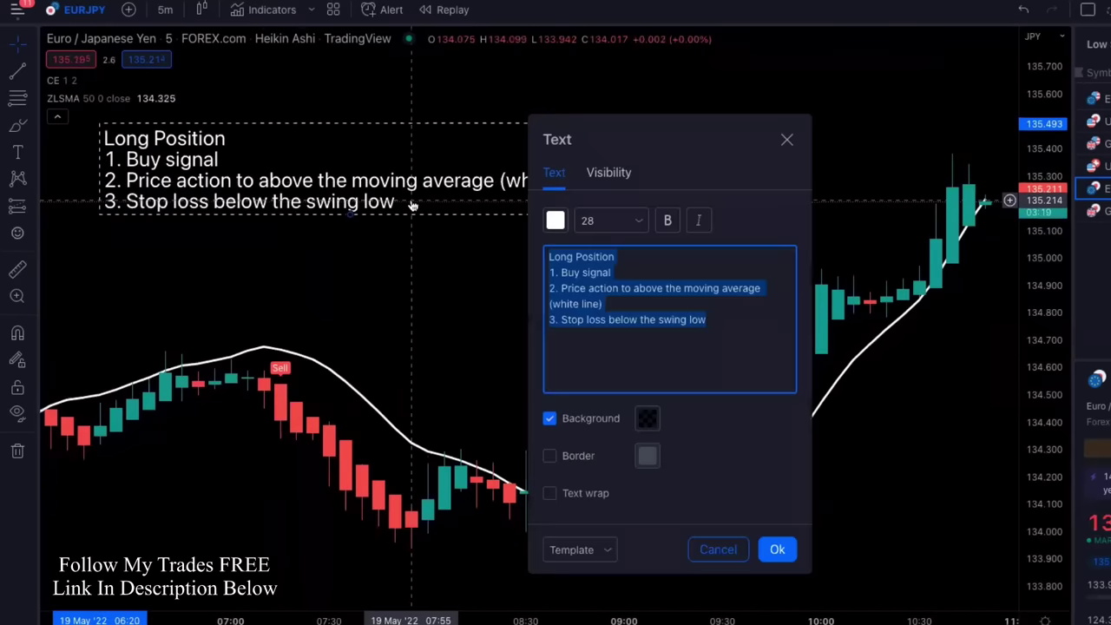
click(724, 319)
key(Return)
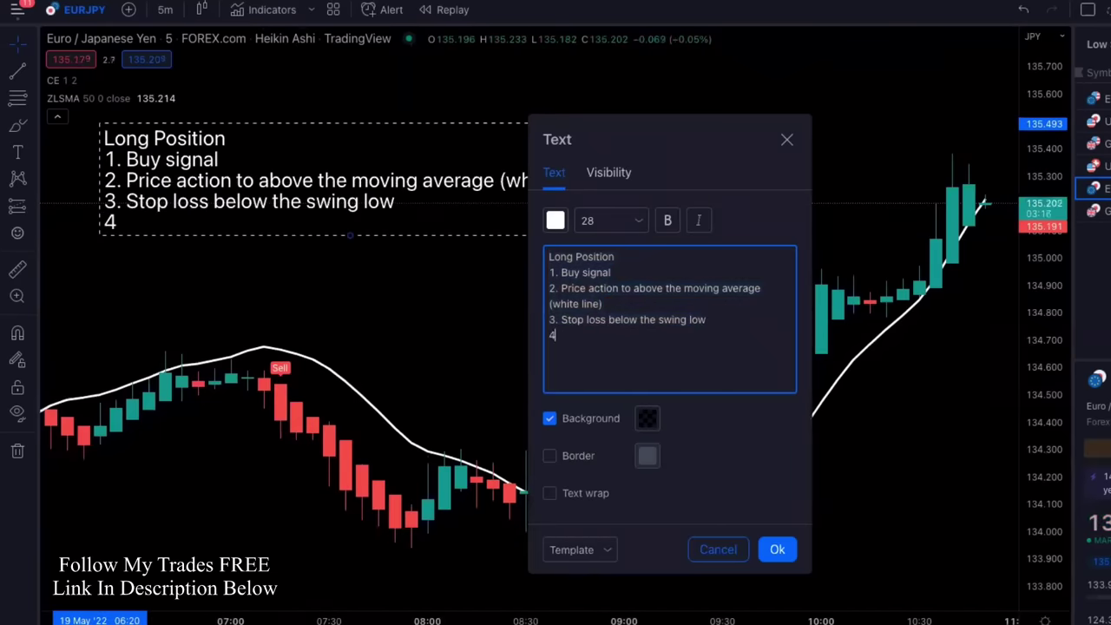
text(4.)
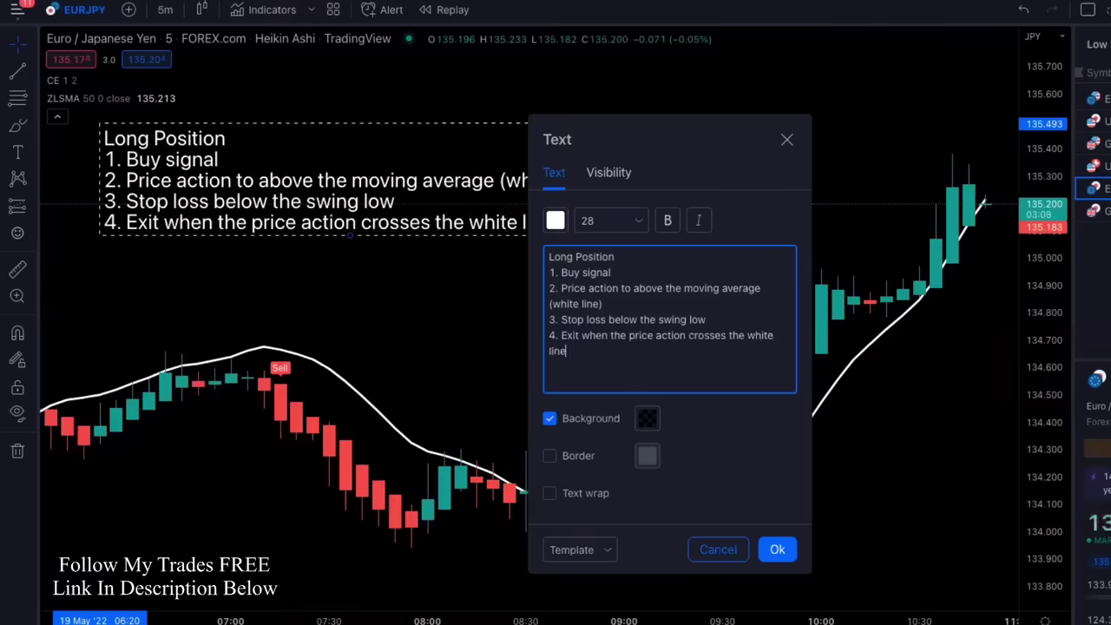
click(777, 549)
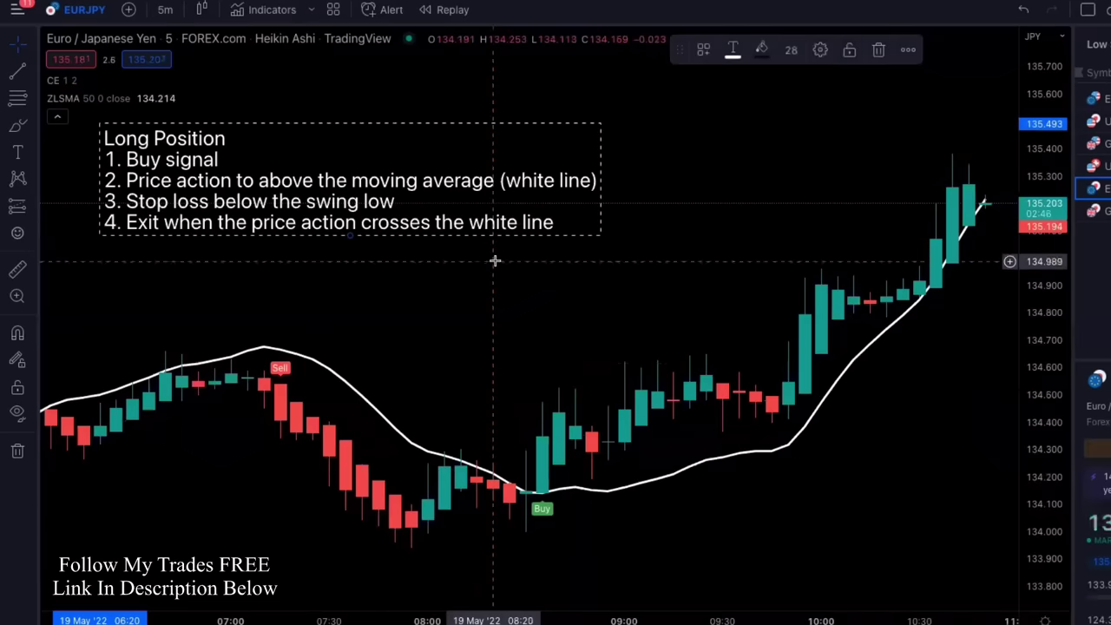
click(565, 367)
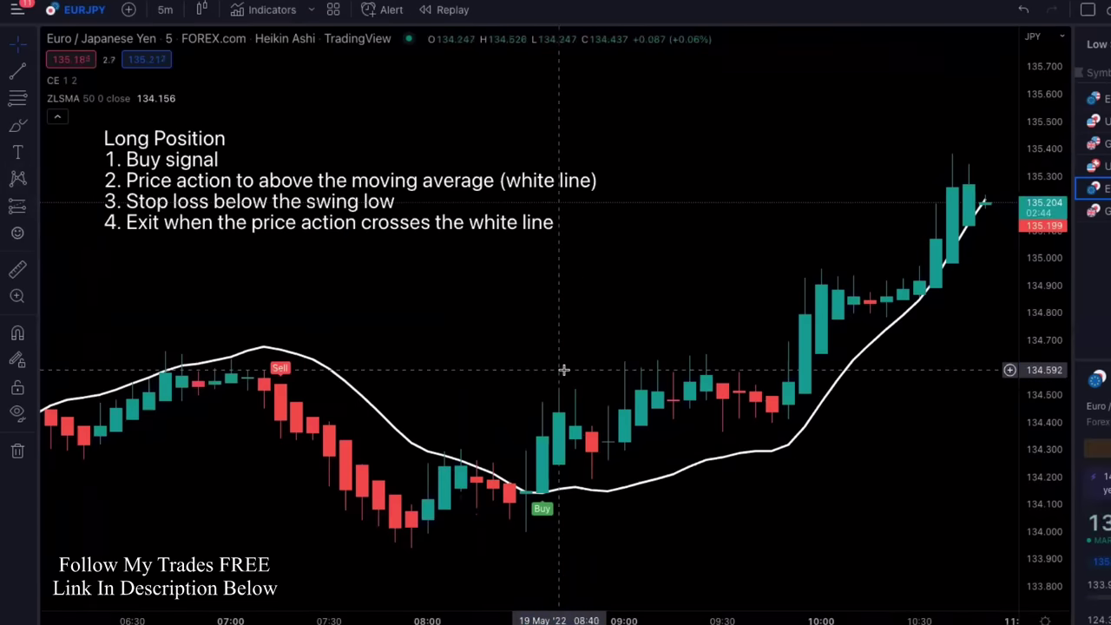
- Place a long position at the 08:40 candle with entry at about 134.346 and lower its stop to about 133.933
drag(565, 367, 569, 365)
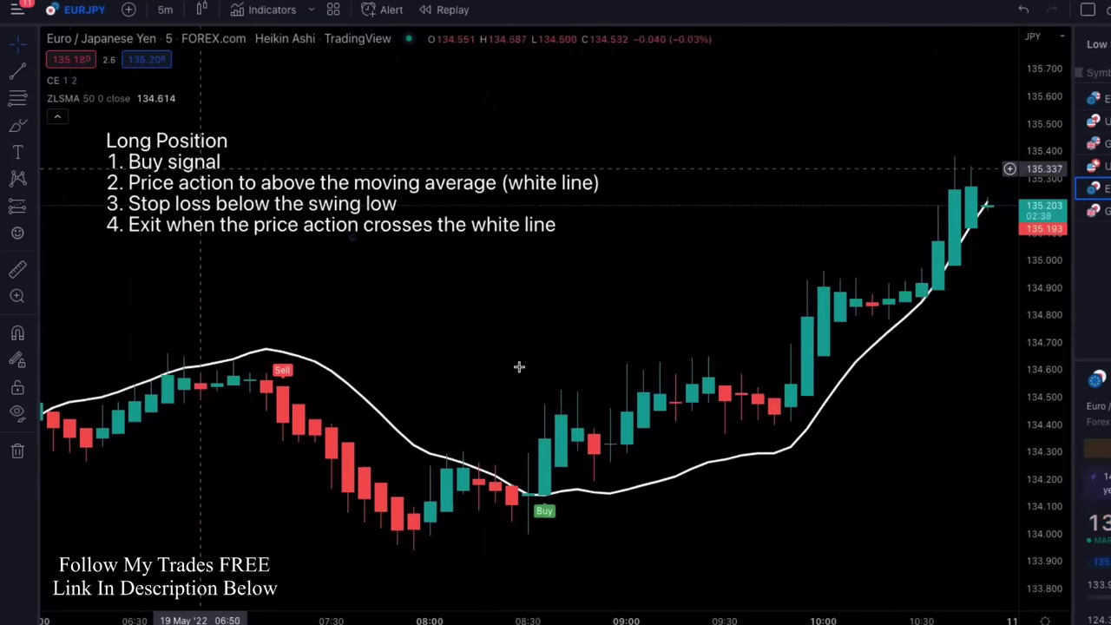
drag(635, 322, 635, 319)
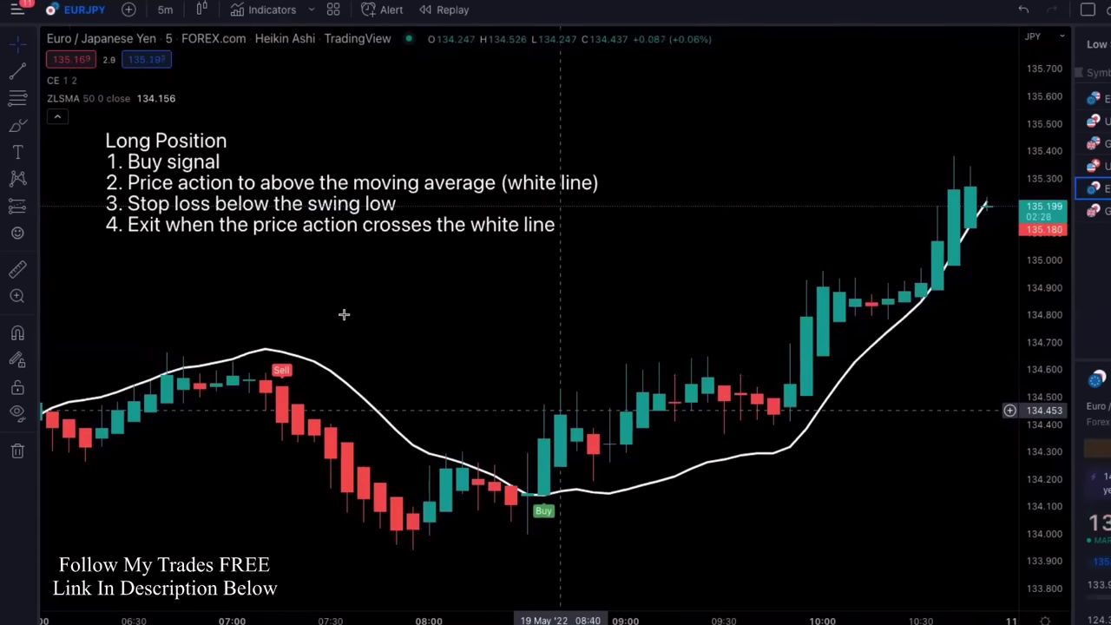
click(34, 211)
click(61, 209)
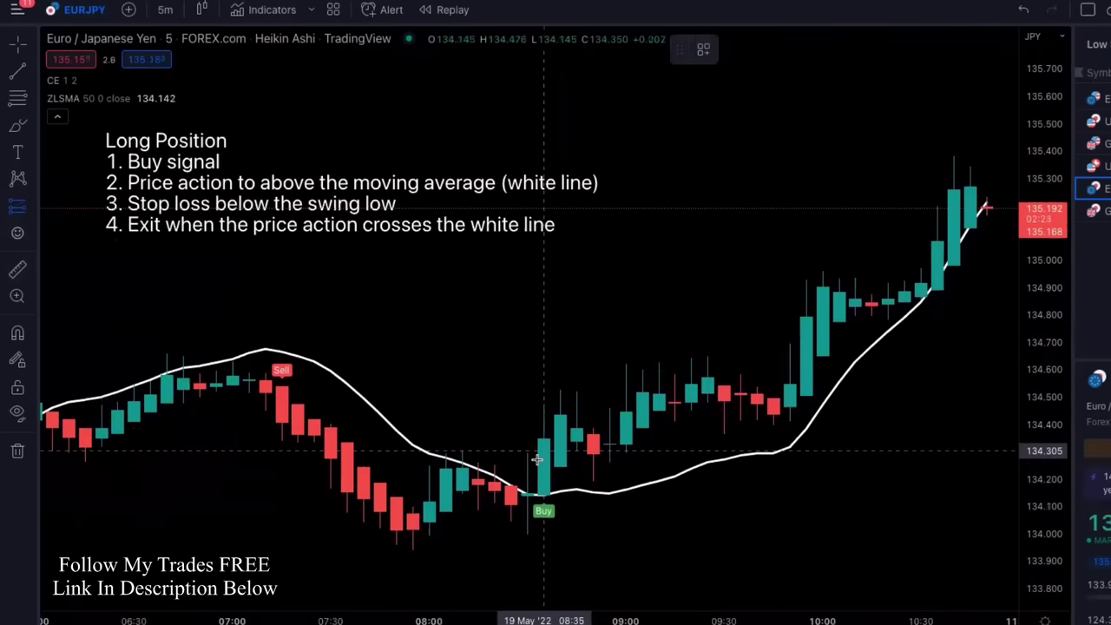
click(560, 440)
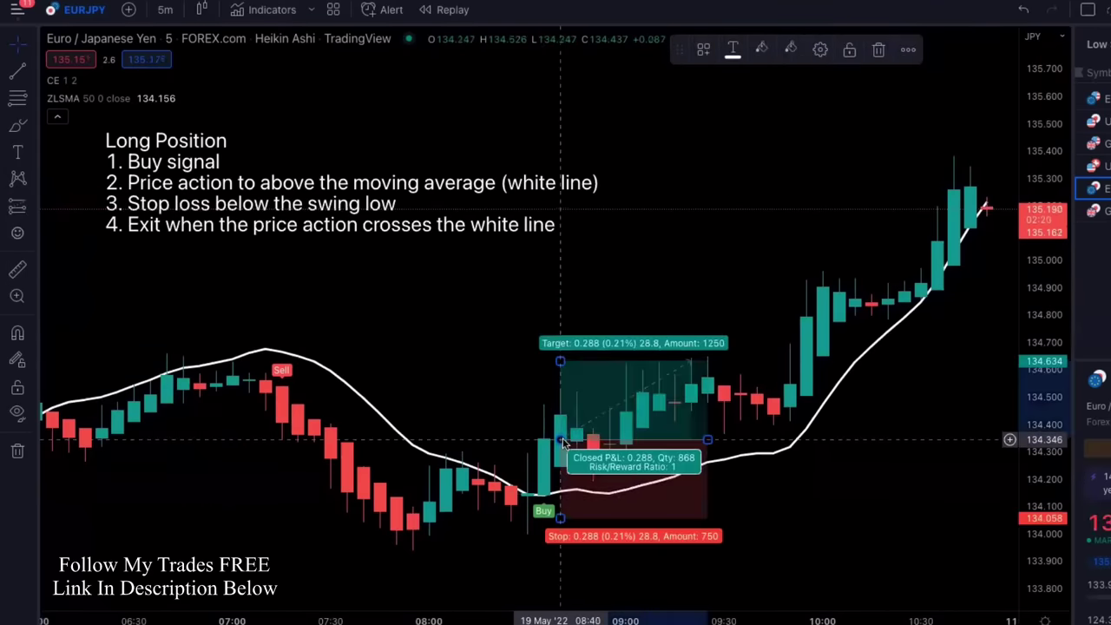
drag(559, 520, 555, 552)
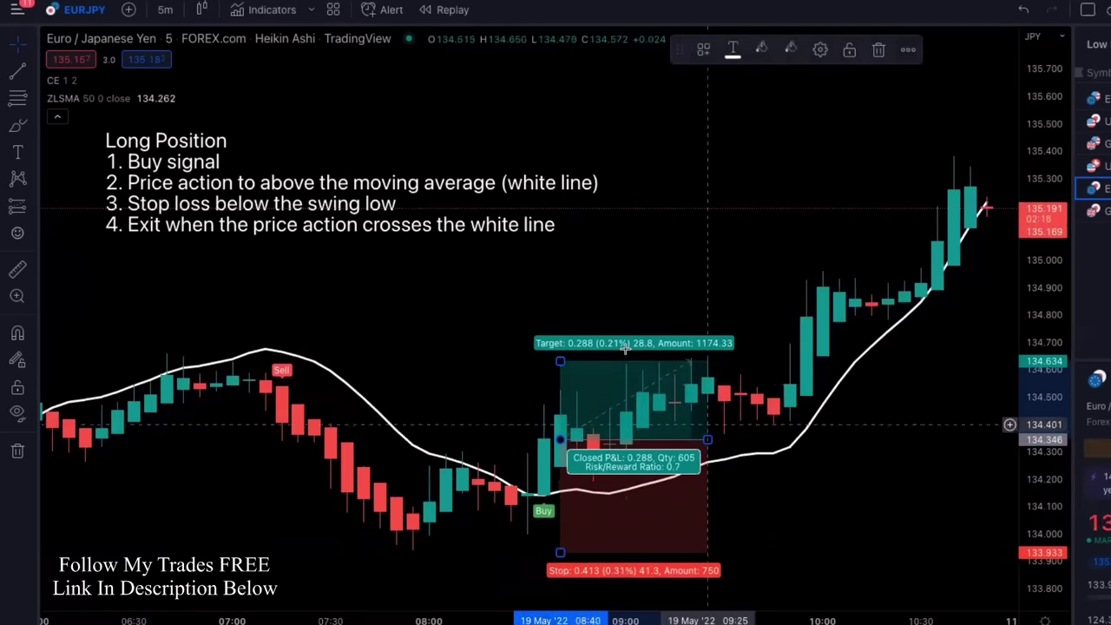
- Span the long position from the 08:35 Buy candle to the last green candle and set its target to about 135.263
drag(638, 361, 655, 161)
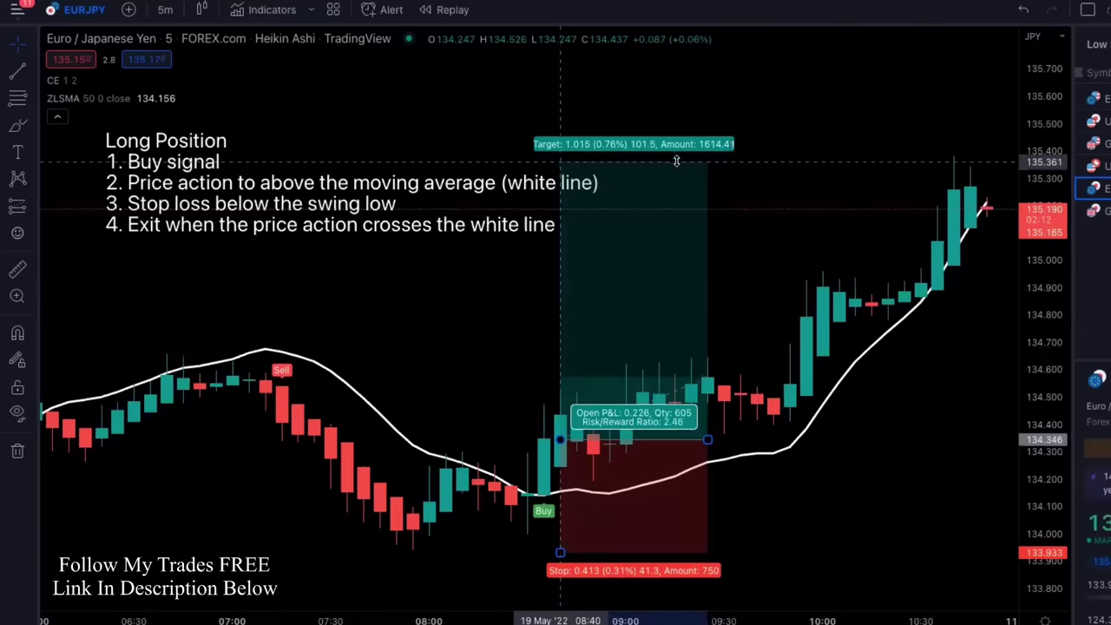
mouse_move(697, 439)
mouse_down()
mouse_move(945, 437)
mouse_move(670, 434)
mouse_move(969, 450)
mouse_up()
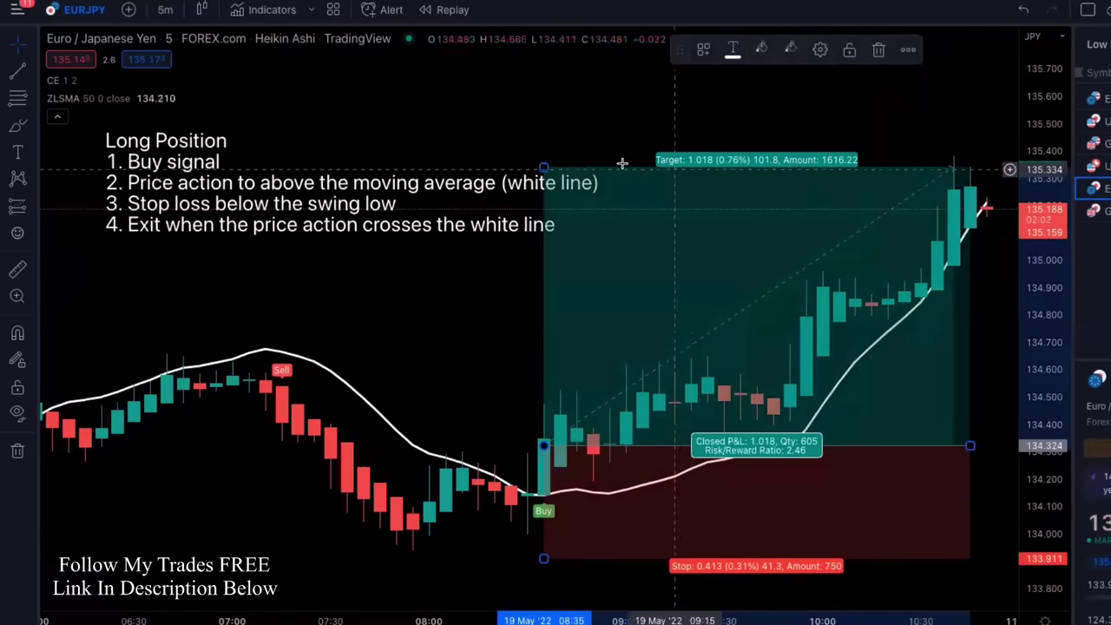
drag(543, 166, 540, 189)
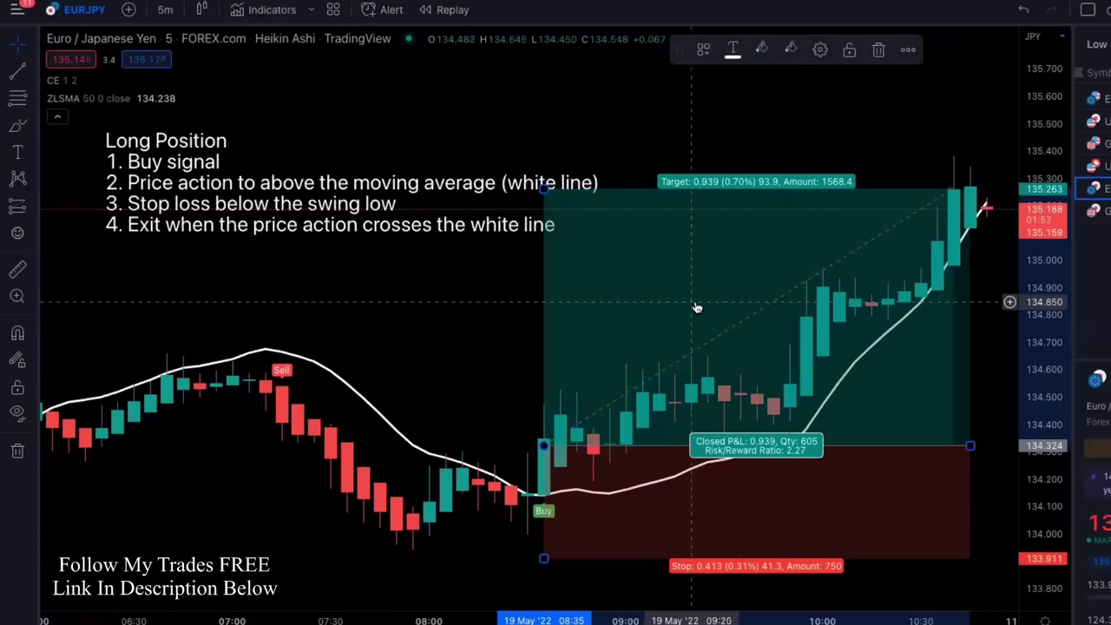
- Delete the example long position drawing and move the Long Position note to about 05:00 and 135.293
click(878, 50)
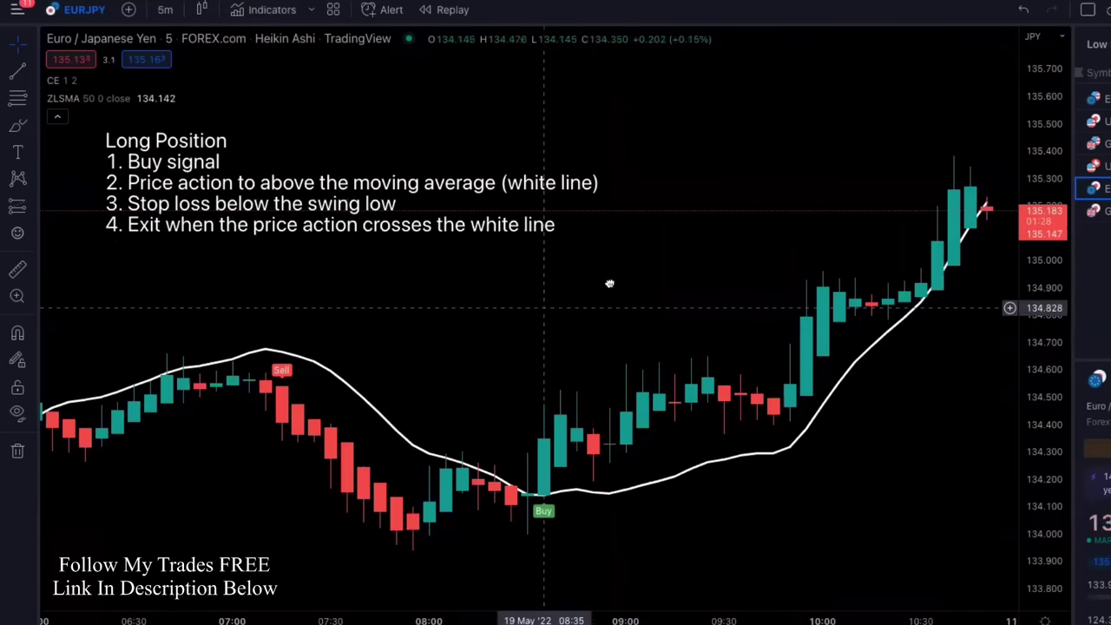
scroll(610, 283, left, 5)
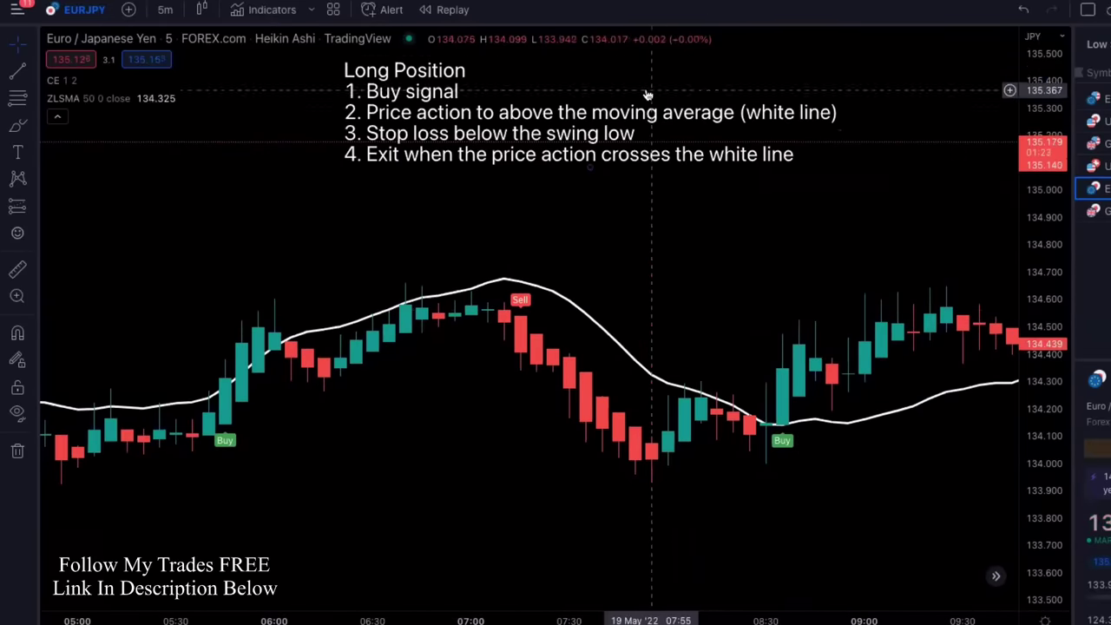
click(616, 154)
double_click(616, 155)
click(694, 363)
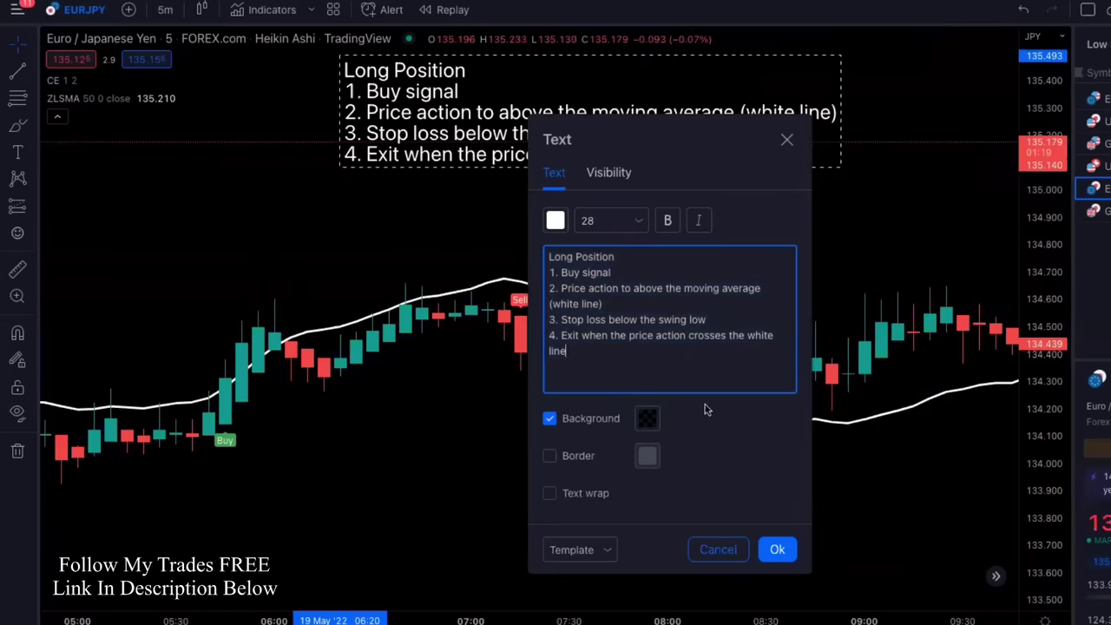
click(777, 548)
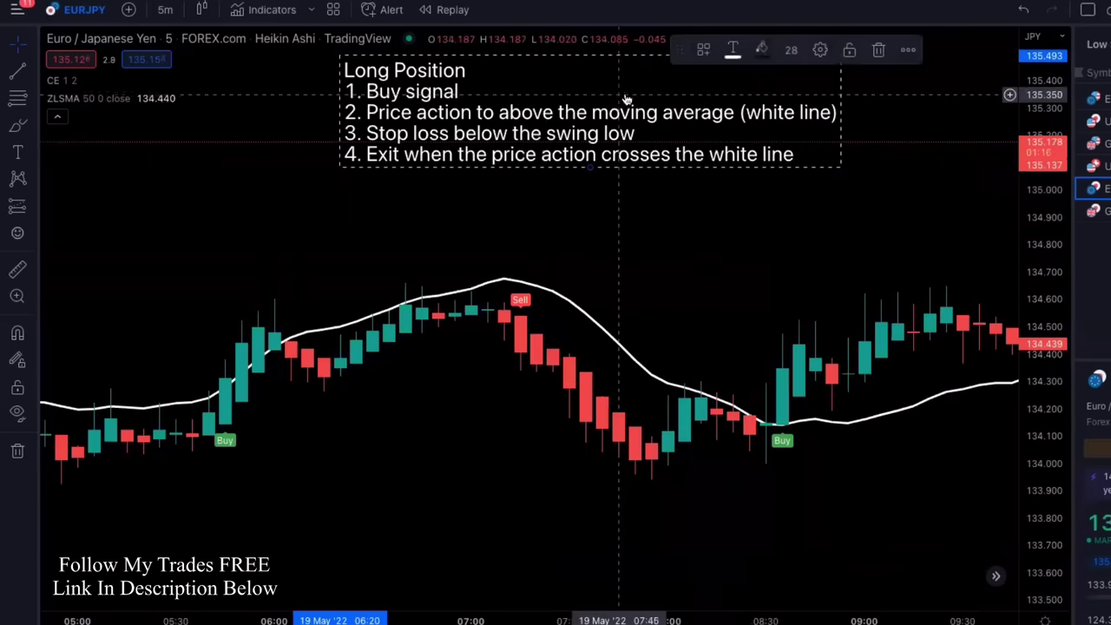
mouse_move(627, 99)
mouse_down()
mouse_move(424, 173)
mouse_move(359, 150)
mouse_up()
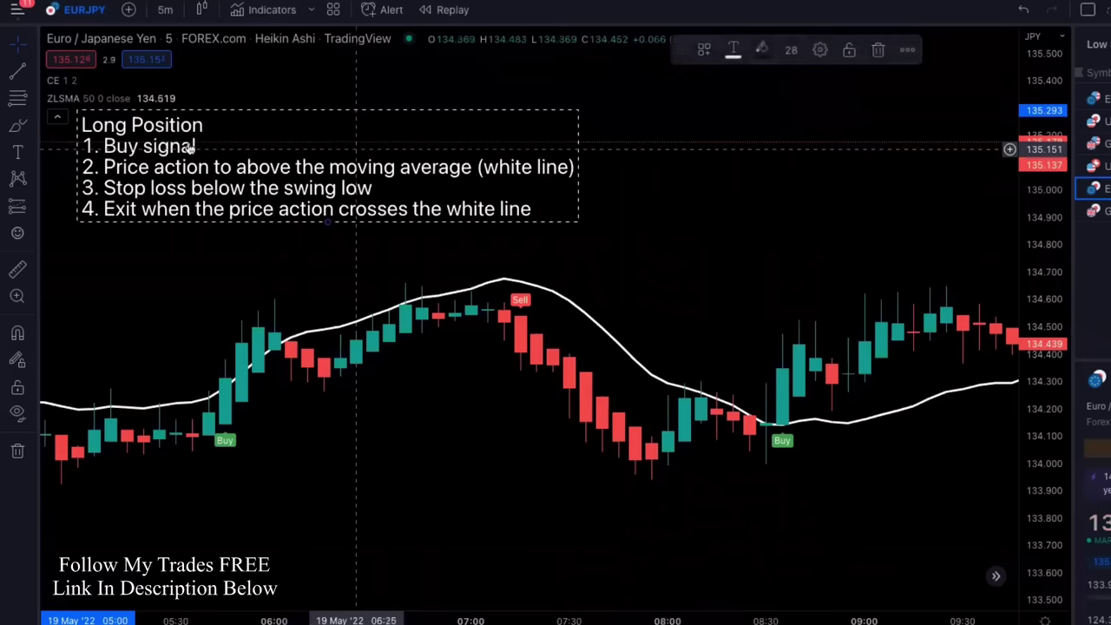
key(Escape)
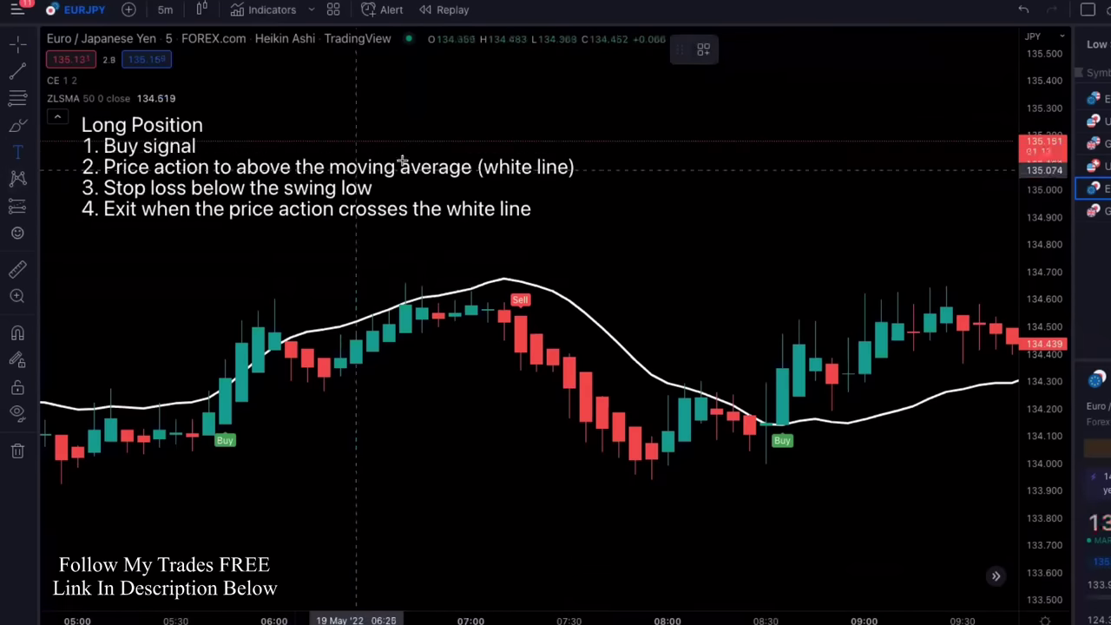
- Place a text note at about 08:25 and 135.110 reading "Short Position" with "1. Sell Signal" on the line below
click(752, 162)
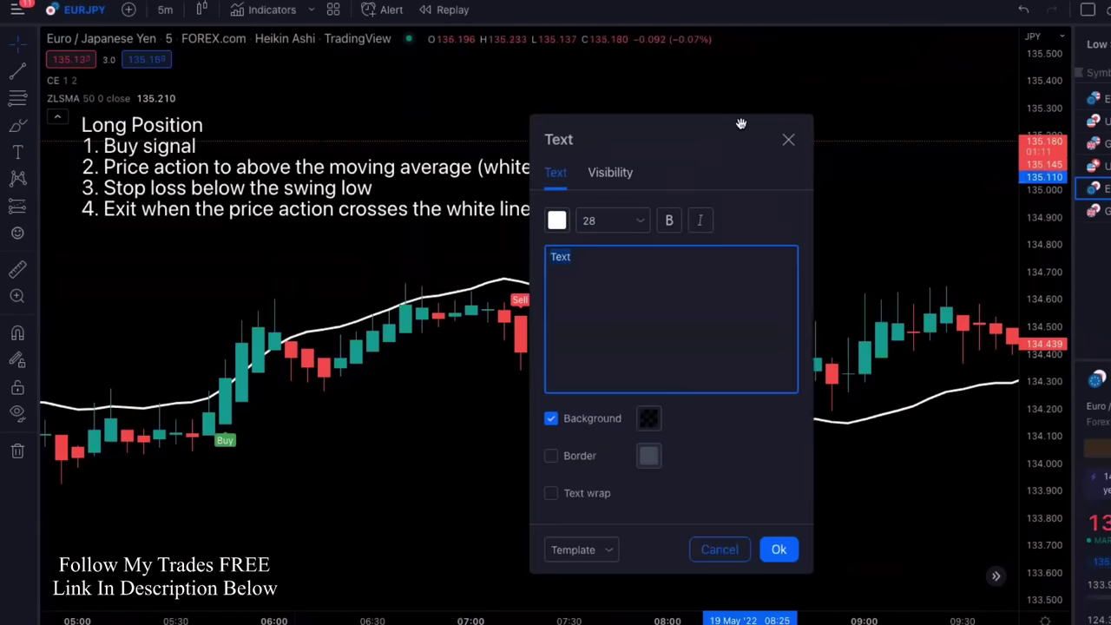
drag(738, 123, 830, 105)
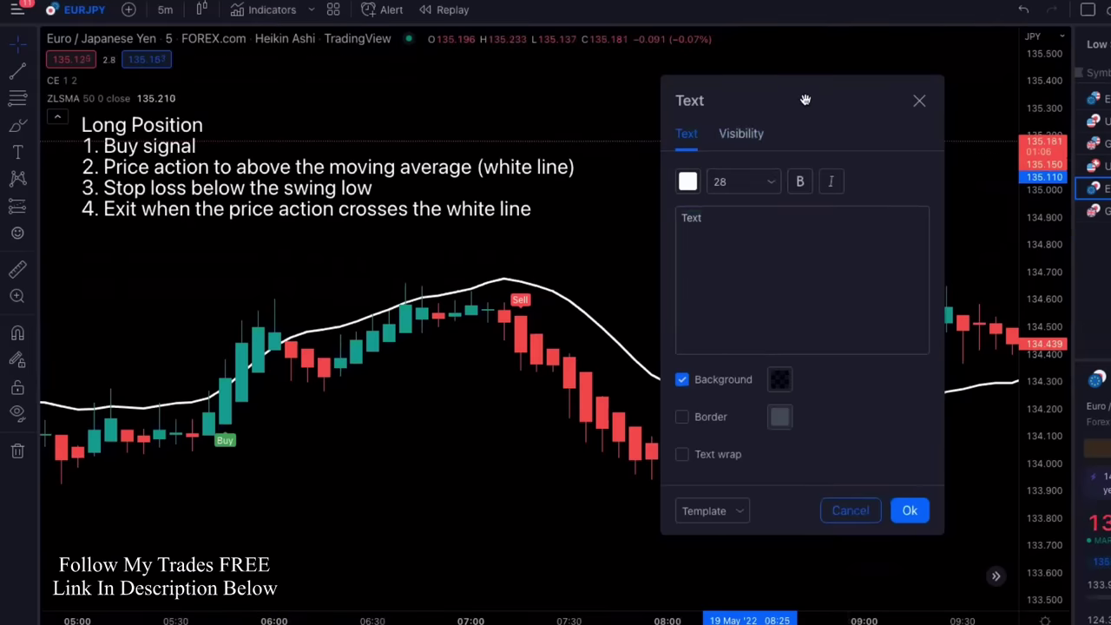
drag(806, 99, 541, 114)
click(441, 263)
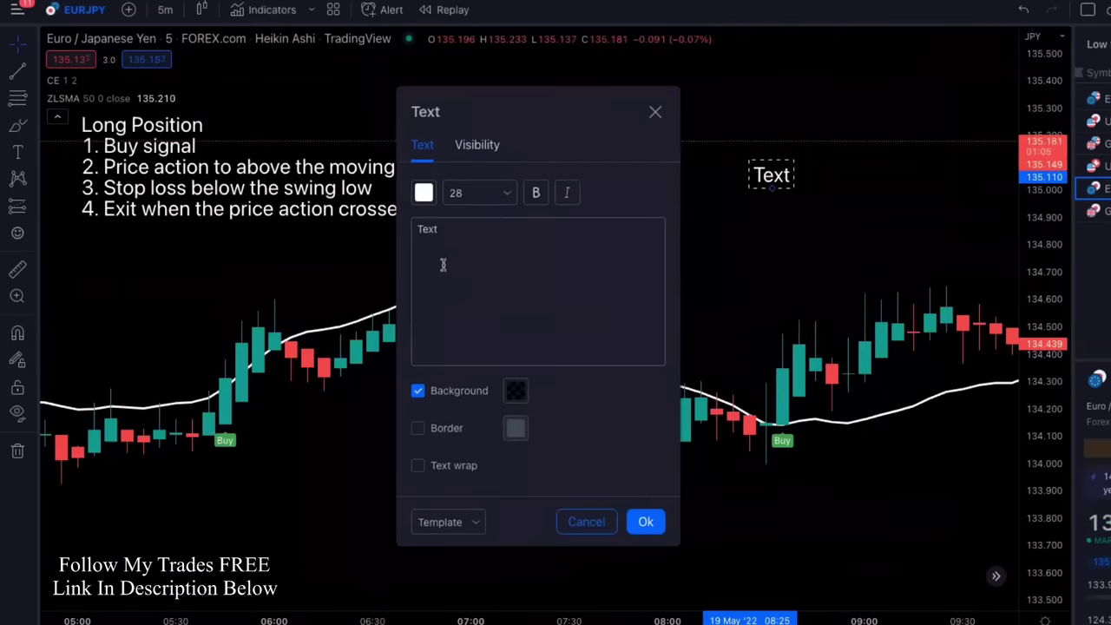
double_click(457, 230)
text(Short)
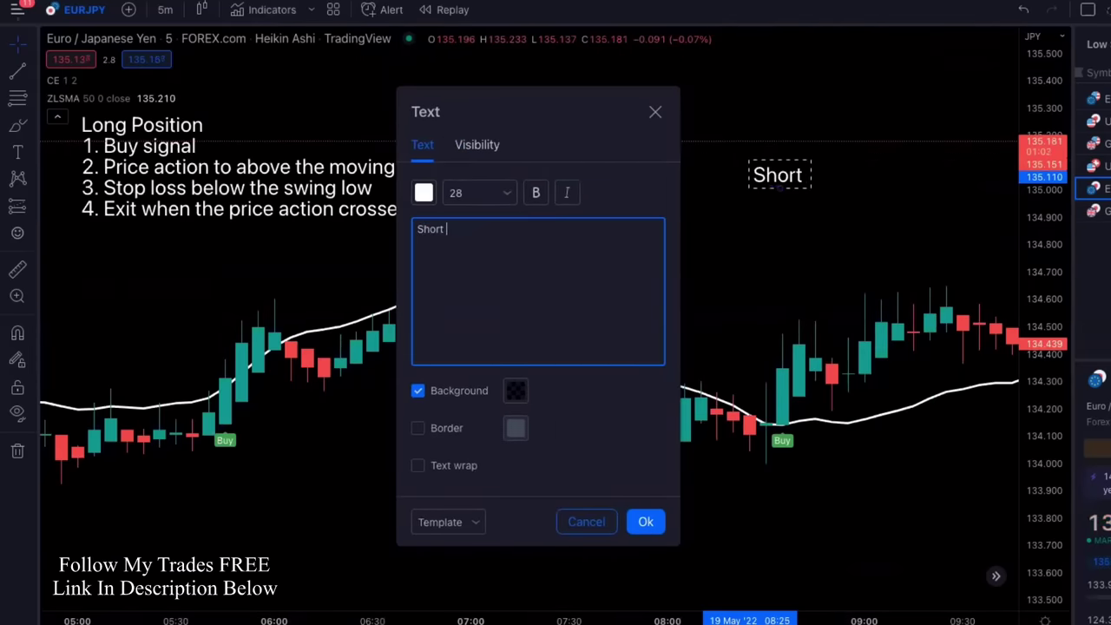
text( Position )
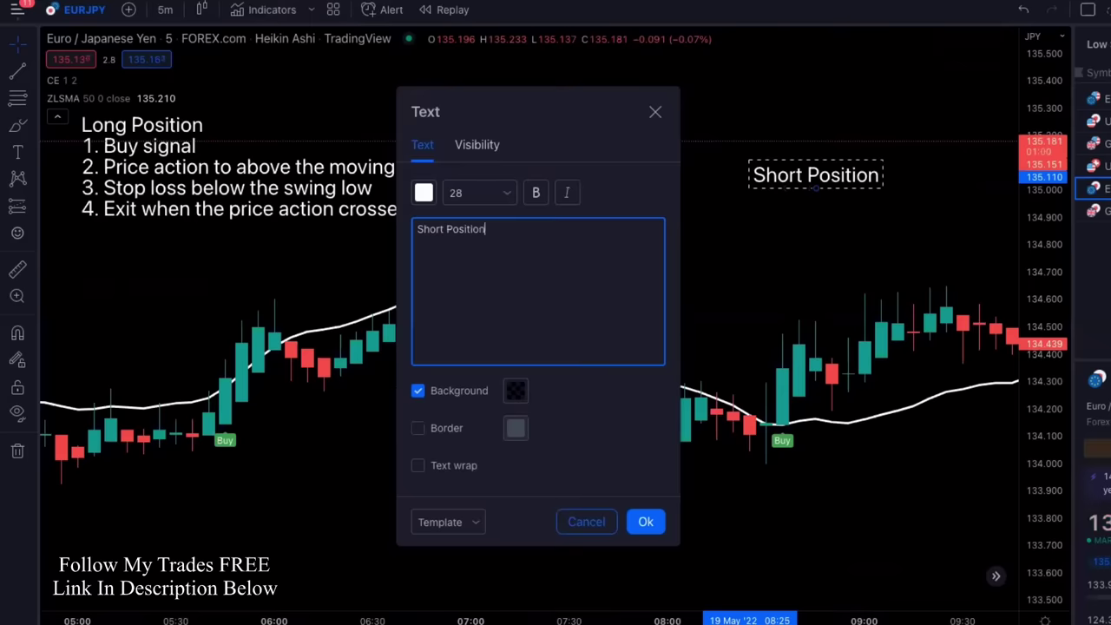
text(1. Sell Signal)
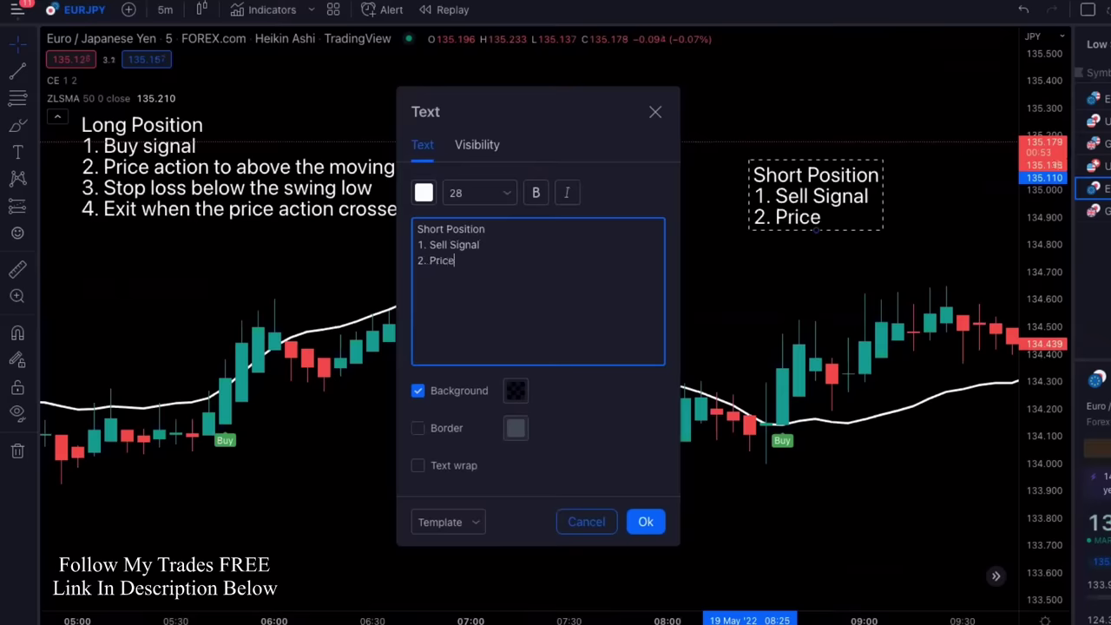
- Add the line "2. Price action has to be below the moving average (white line)" to the Short Position note
text(tion has to)
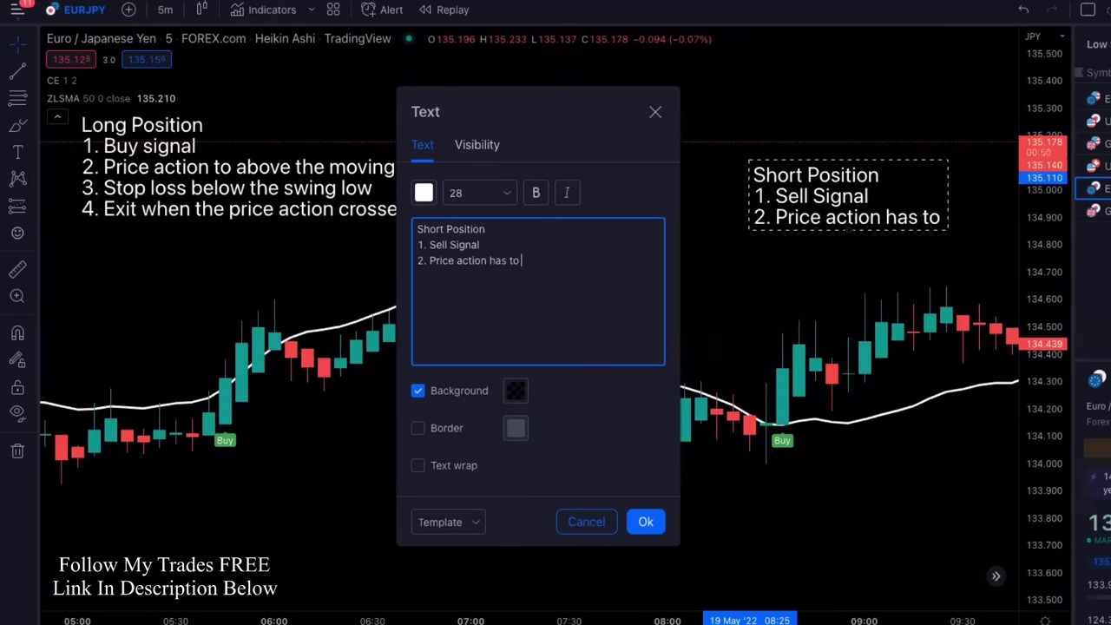
text( be below)
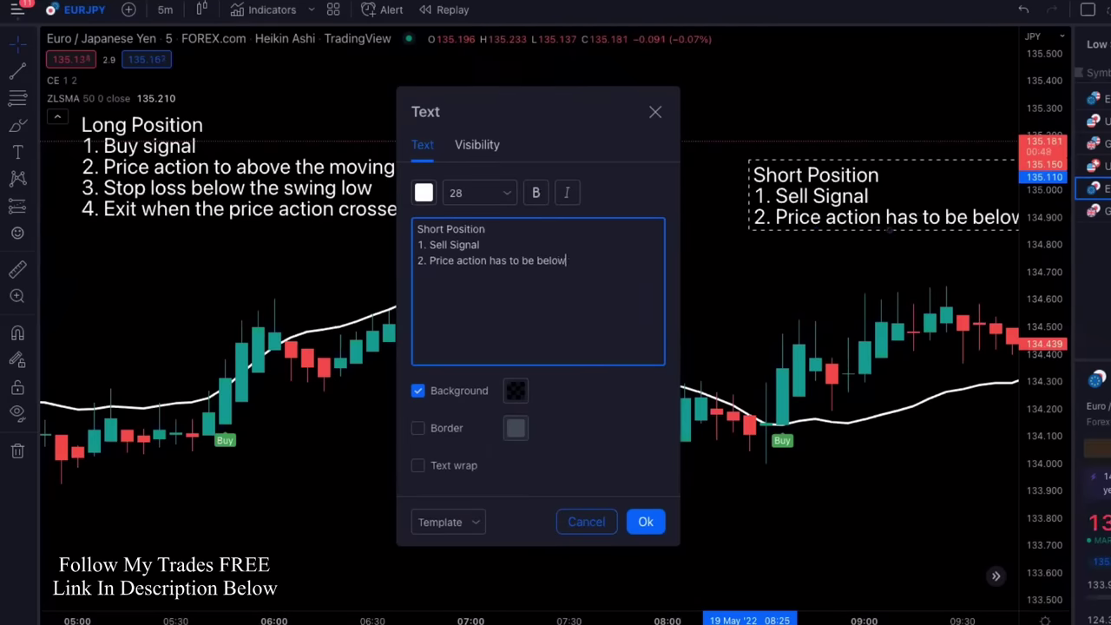
text( the moving)
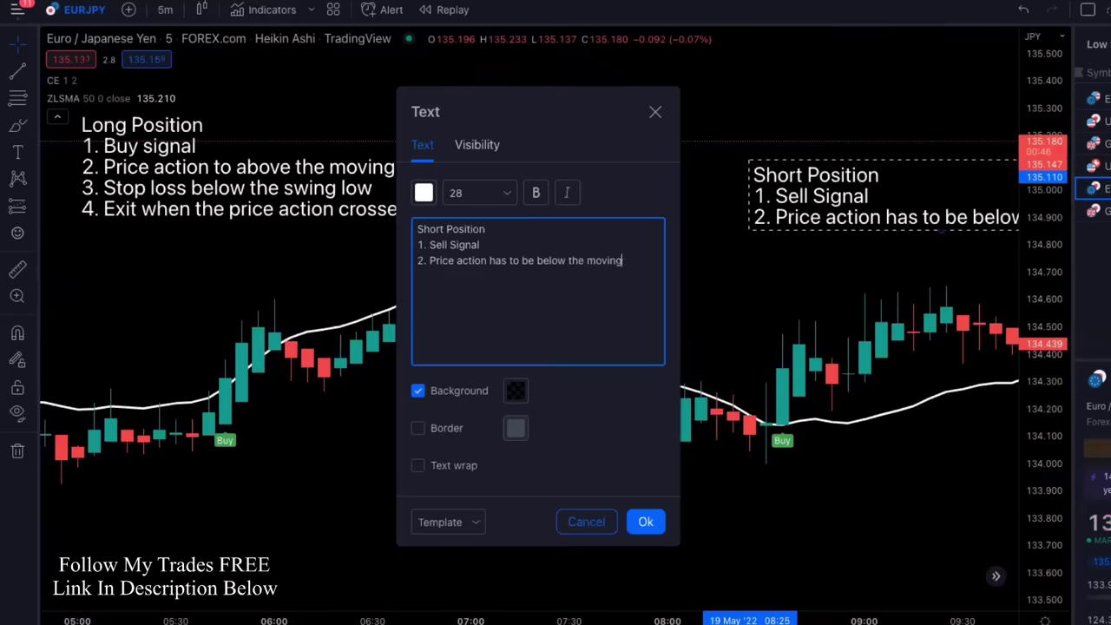
text( average ()
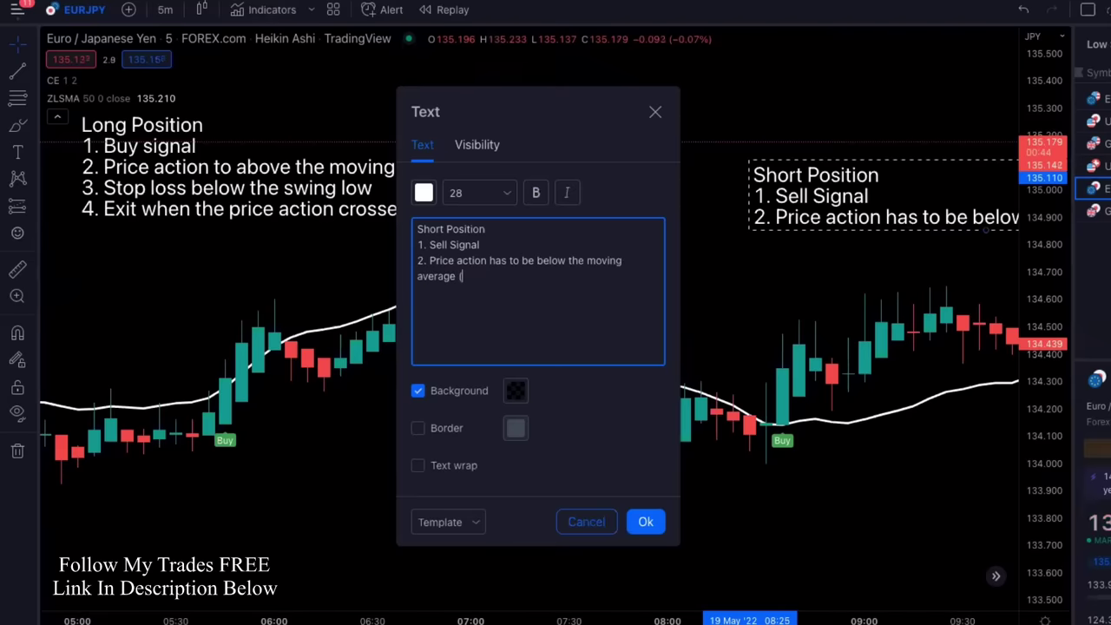
text(white line))
key(Return)
- Add the line "3. Stop loss is above the swing high" to the Short Position note
text(3)
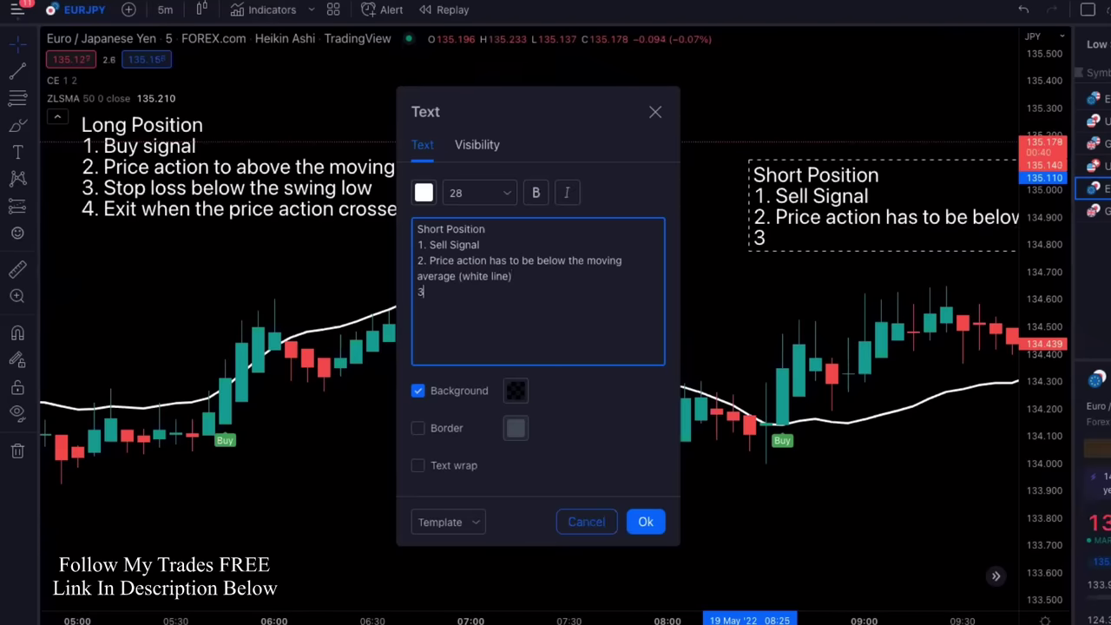
text(. Stop loss is above the swin)
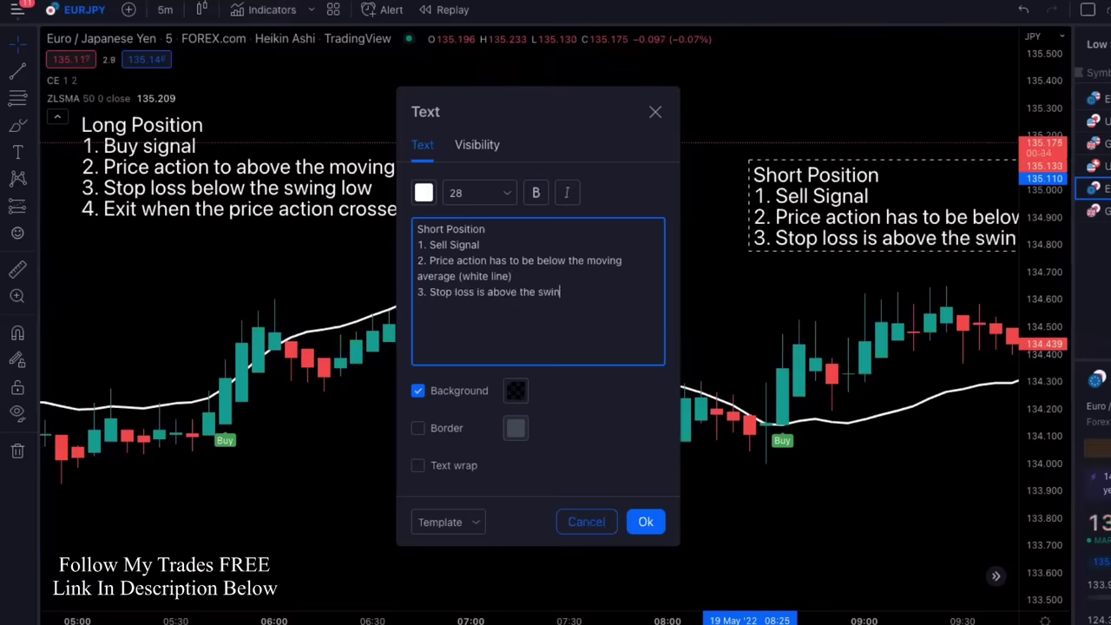
text(high)
key(Return)
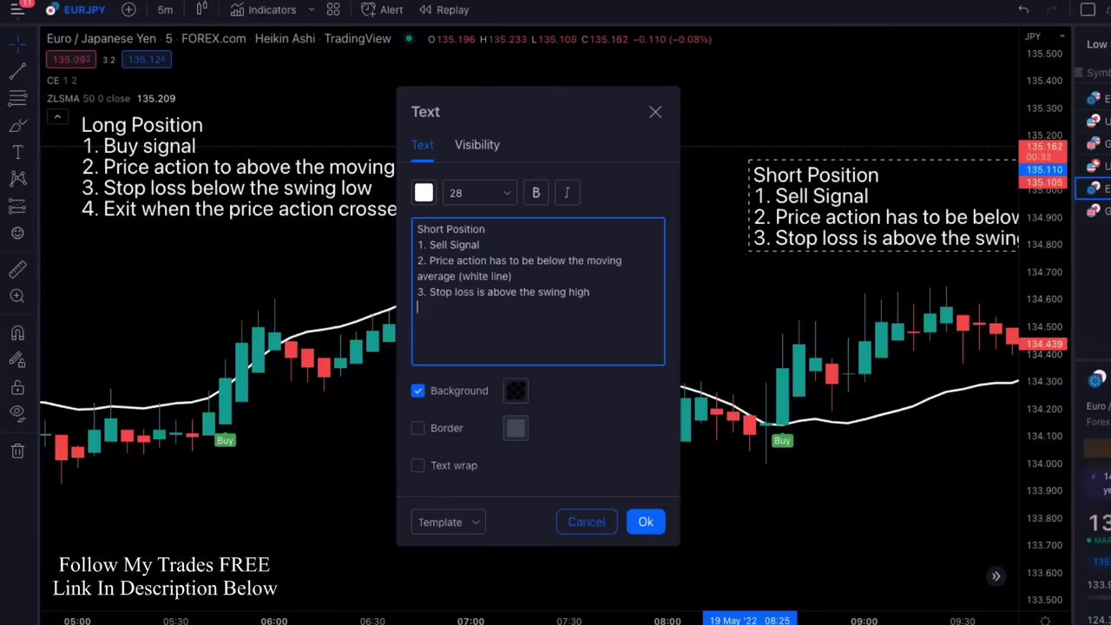
- Add the line "4. Exit to take profit would be when the price action crosses the white line" to the Short Position note and apply it
text(4. e)
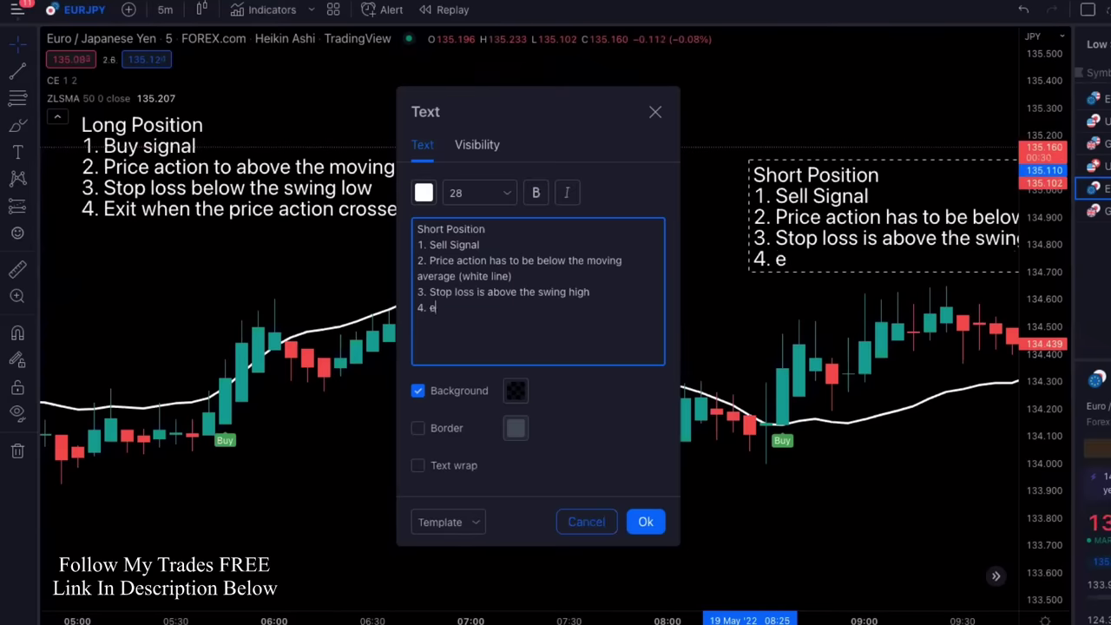
text(xit would)
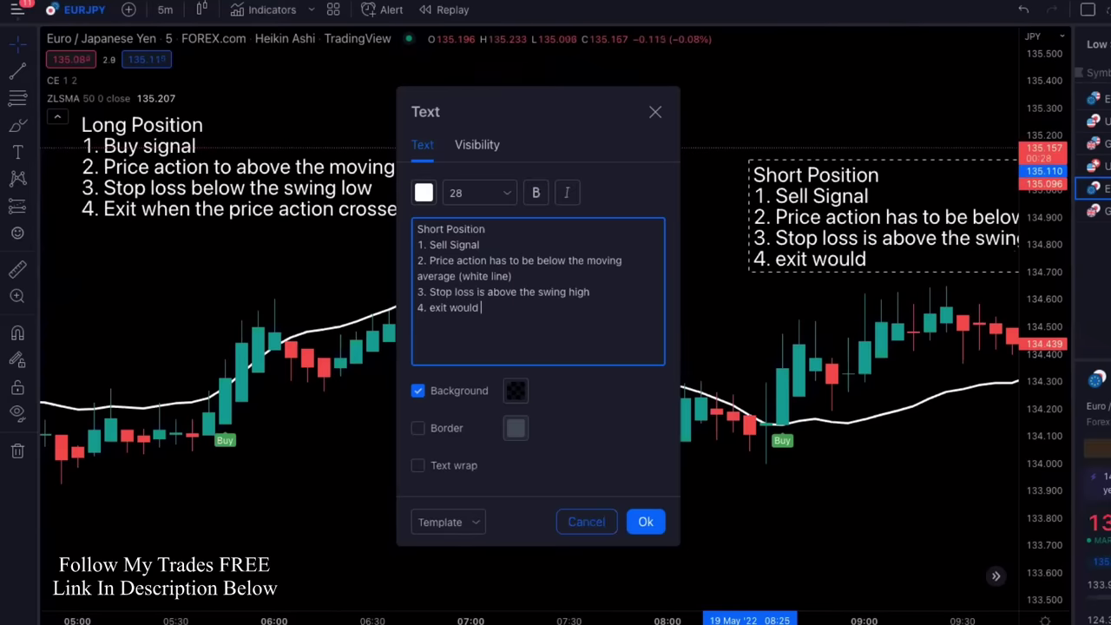
key(BackSpace)
key(BackSpace)
key(BackSpace)
key(BackSpace)
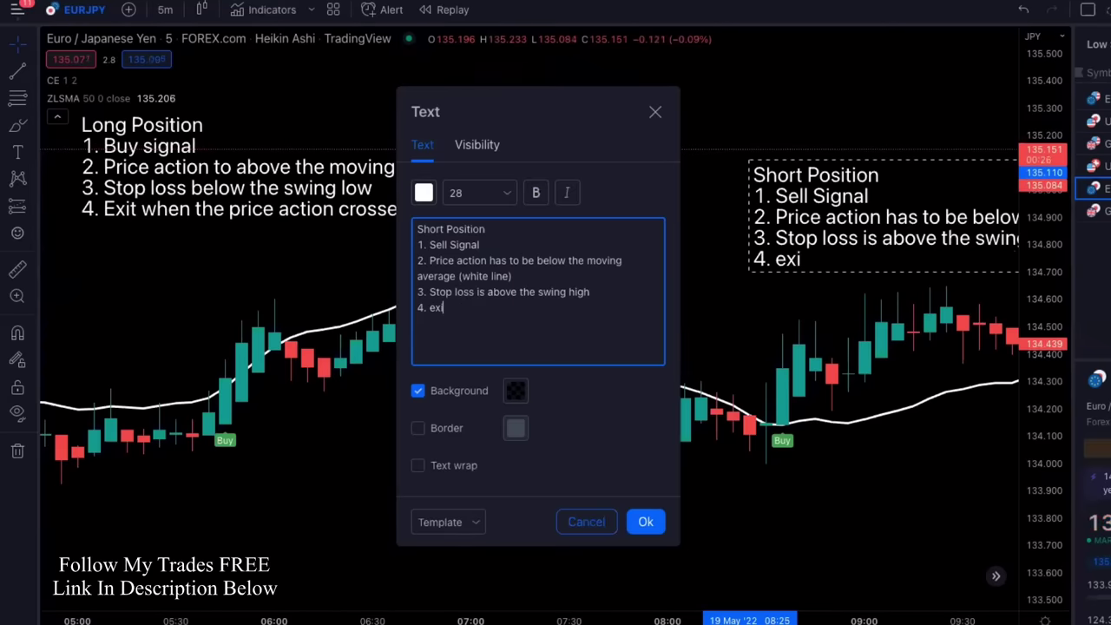
text(Exit to t)
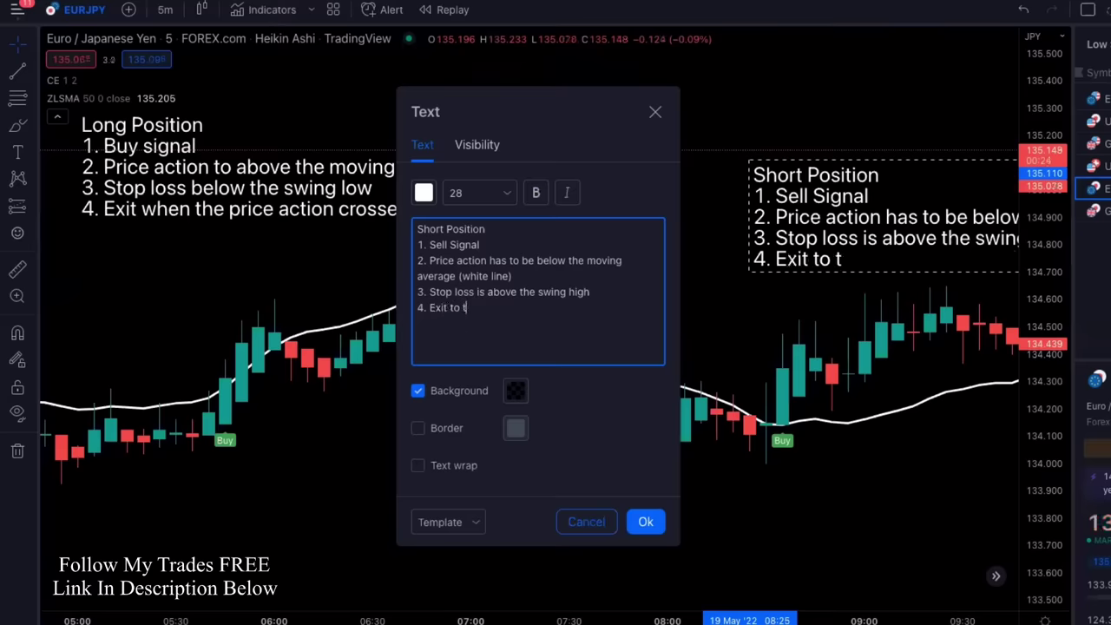
text(ake profit would)
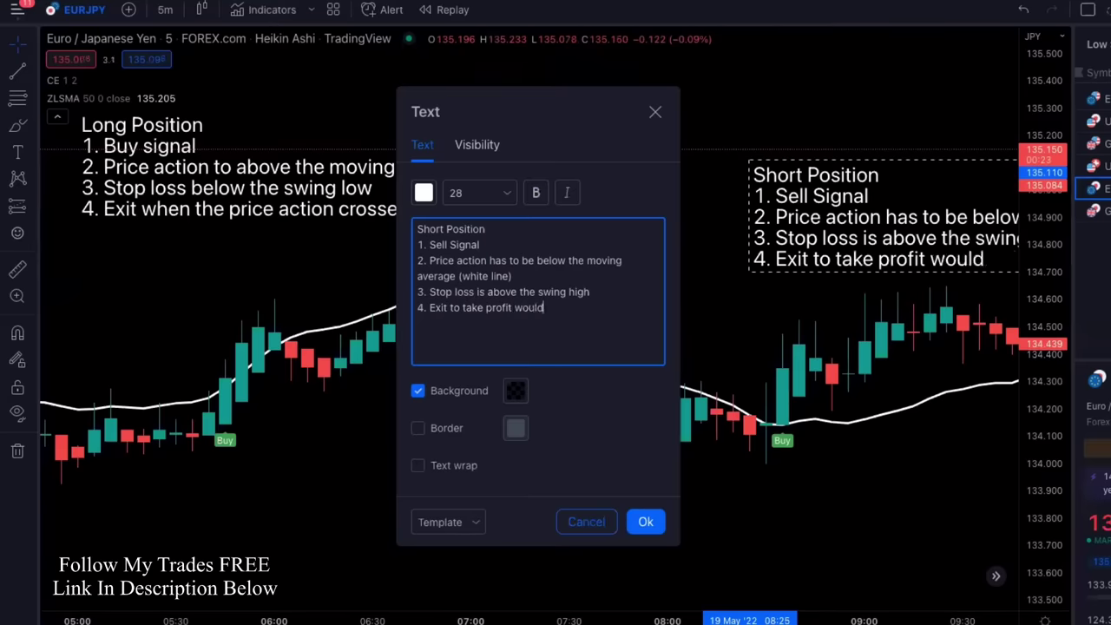
text( be when the price)
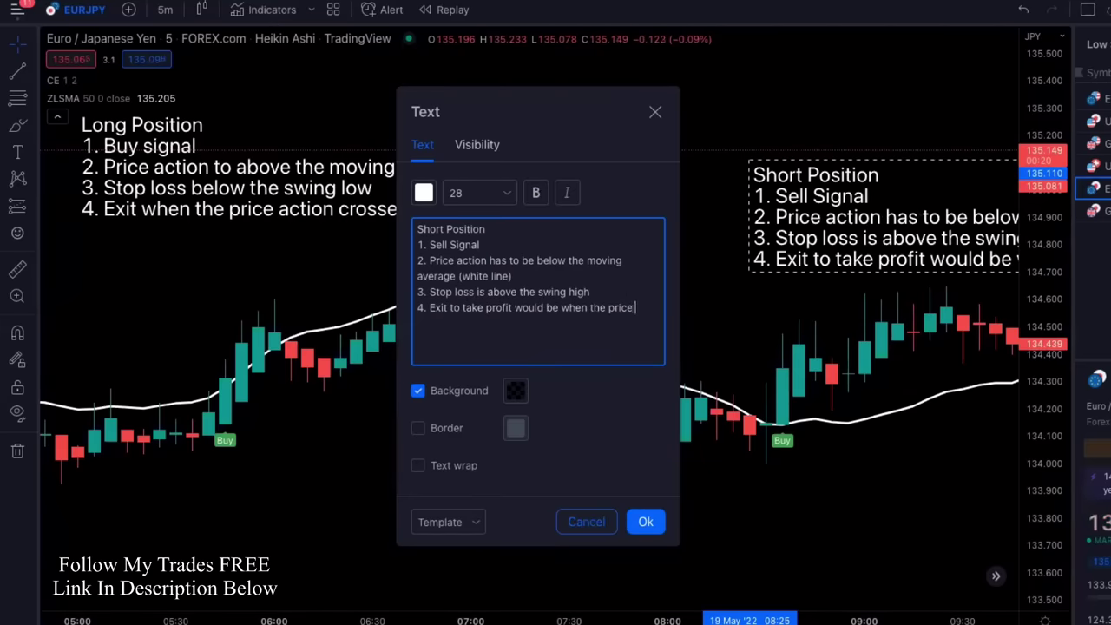
text( action cross)
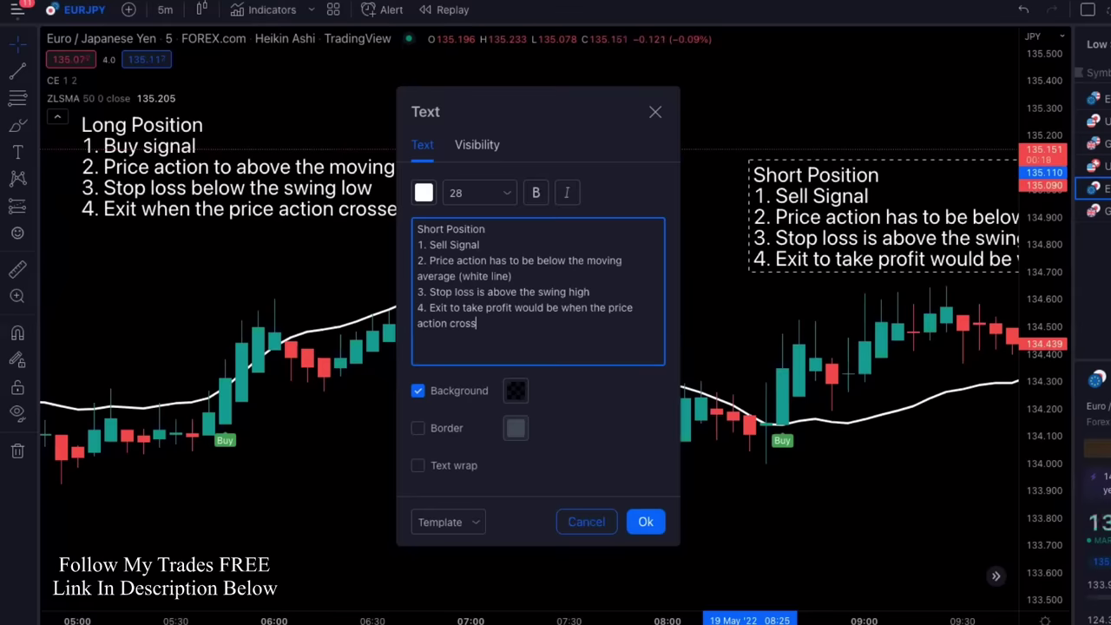
text(es ov)
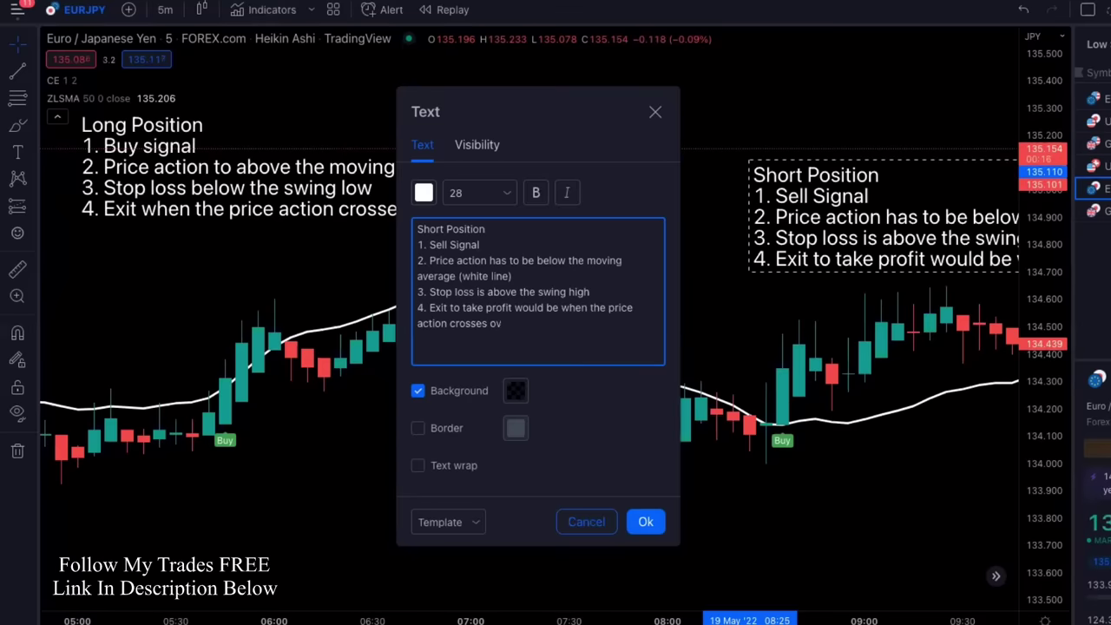
text(erthe white line)
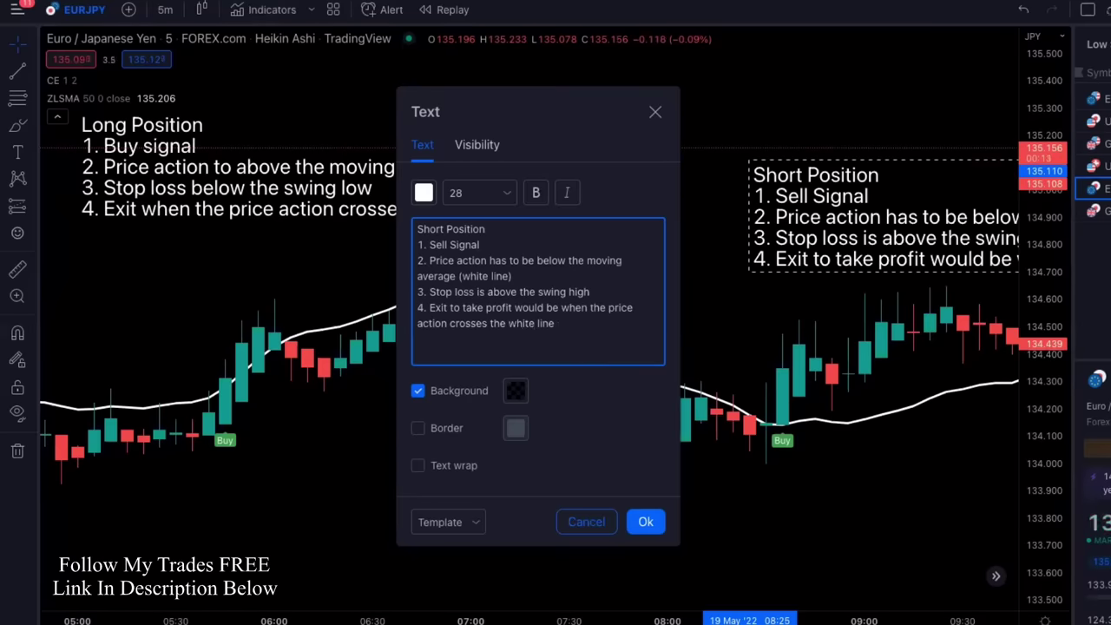
click(646, 521)
- Move the Short Position note to about 06:25 and 135.482 and the Long Position note to about 04:50 and 135.115
drag(849, 217, 638, 218)
drag(646, 171, 646, 45)
drag(314, 196, 281, 245)
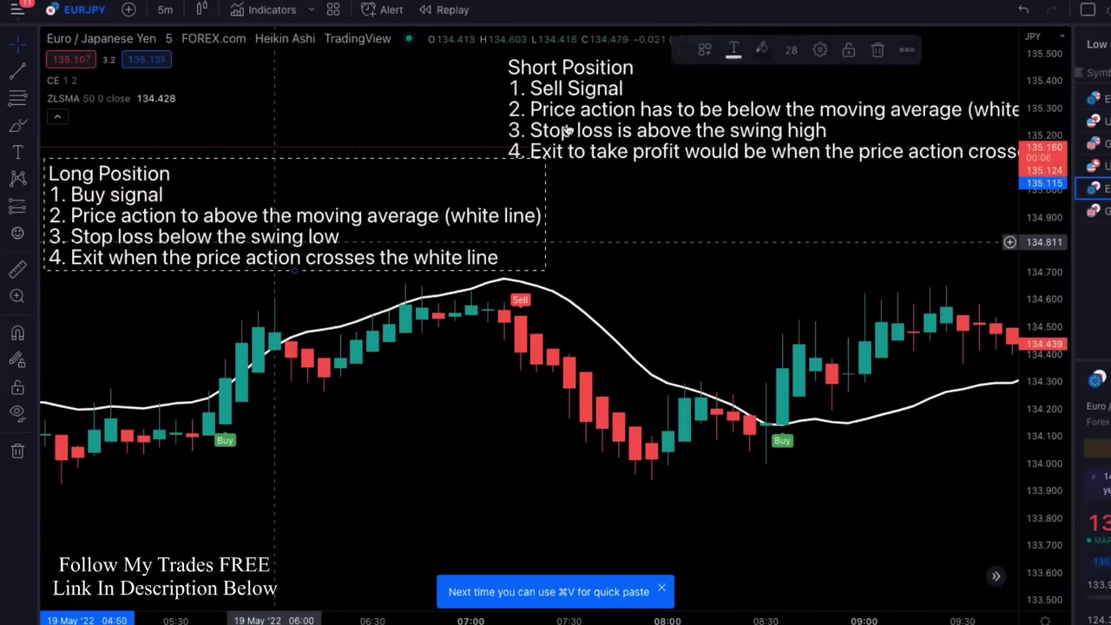
drag(635, 118, 488, 131)
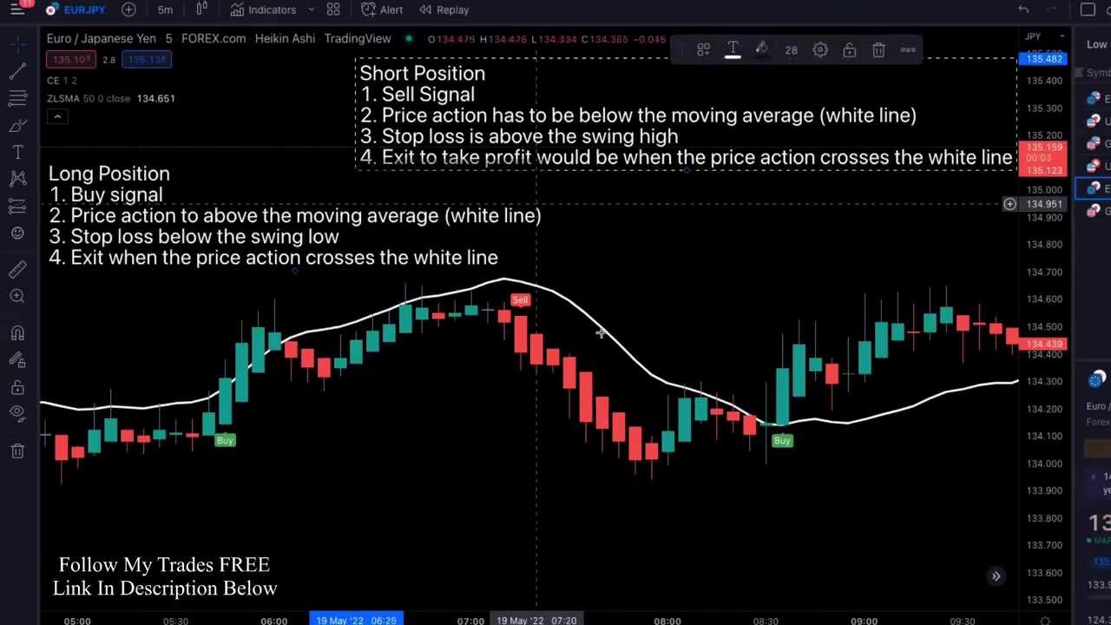
scroll(807, 471, right, 10)
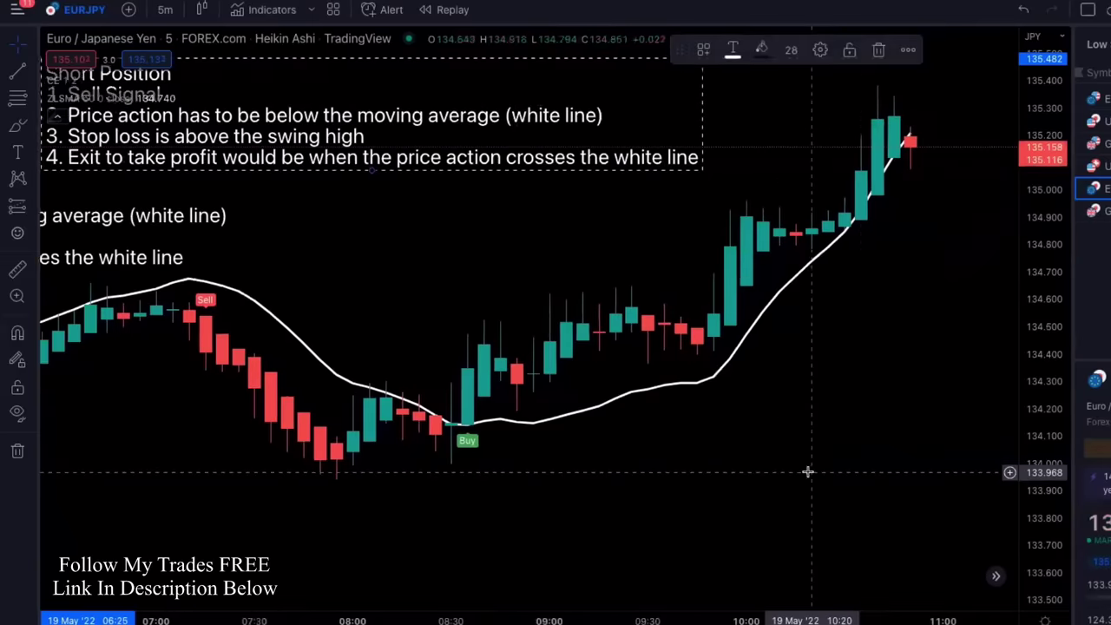
scroll(629, 401, left, 1)
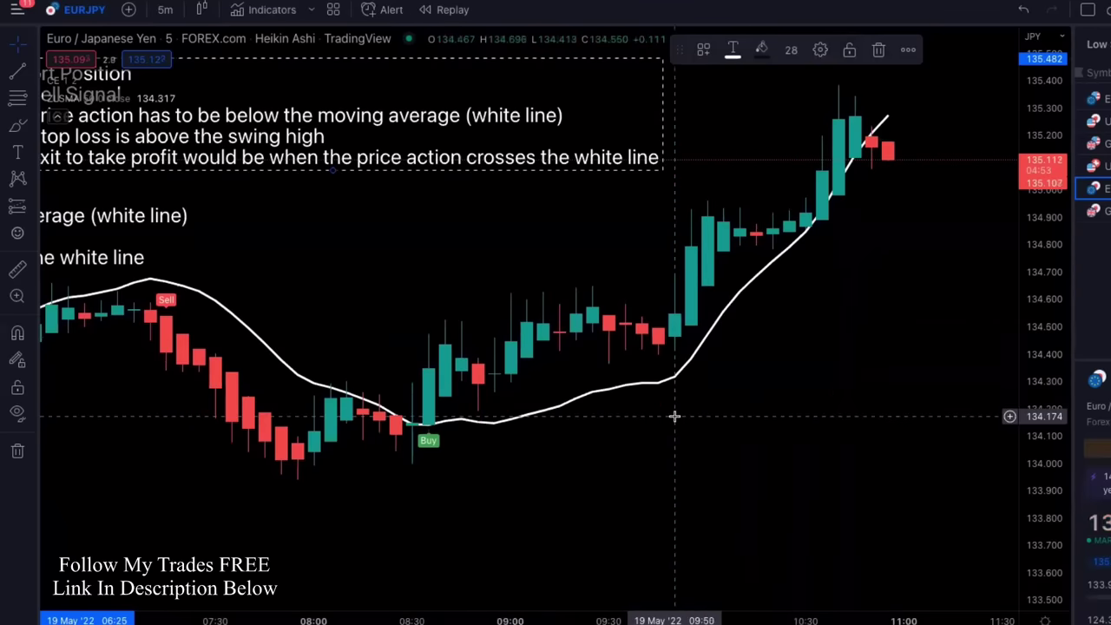
scroll(684, 470, left, 5)
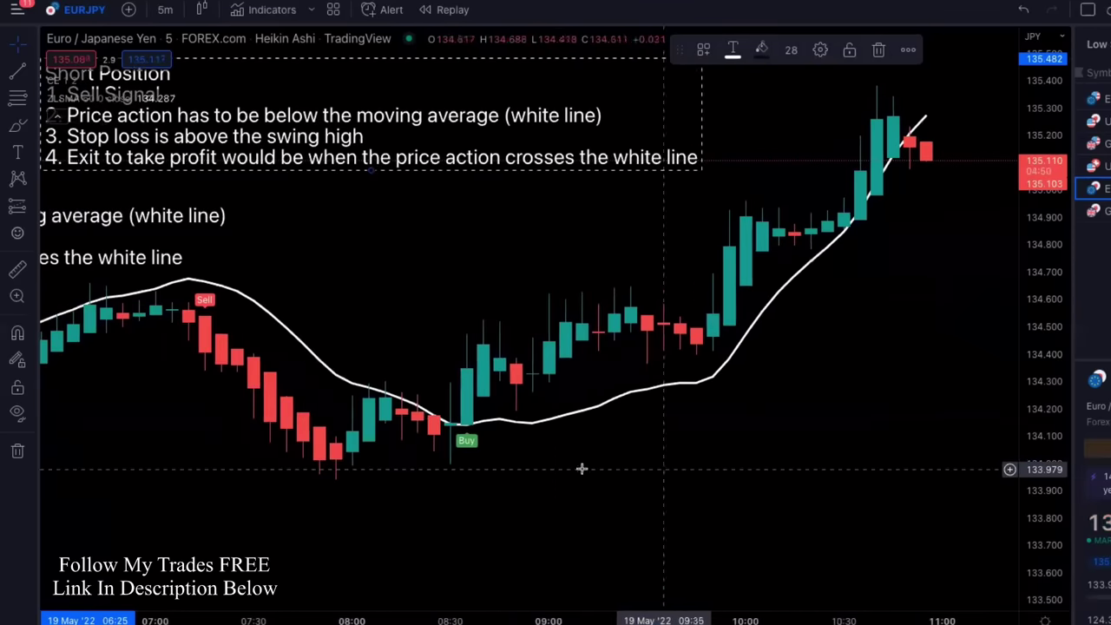
scroll(553, 468, left, 5)
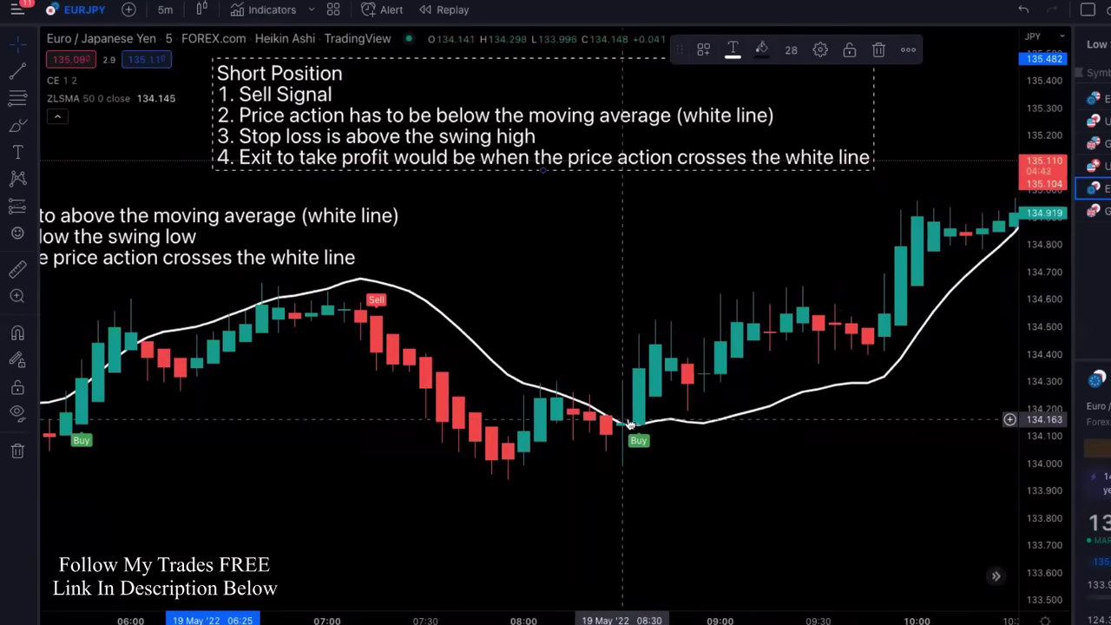
scroll(511, 453, left, 5)
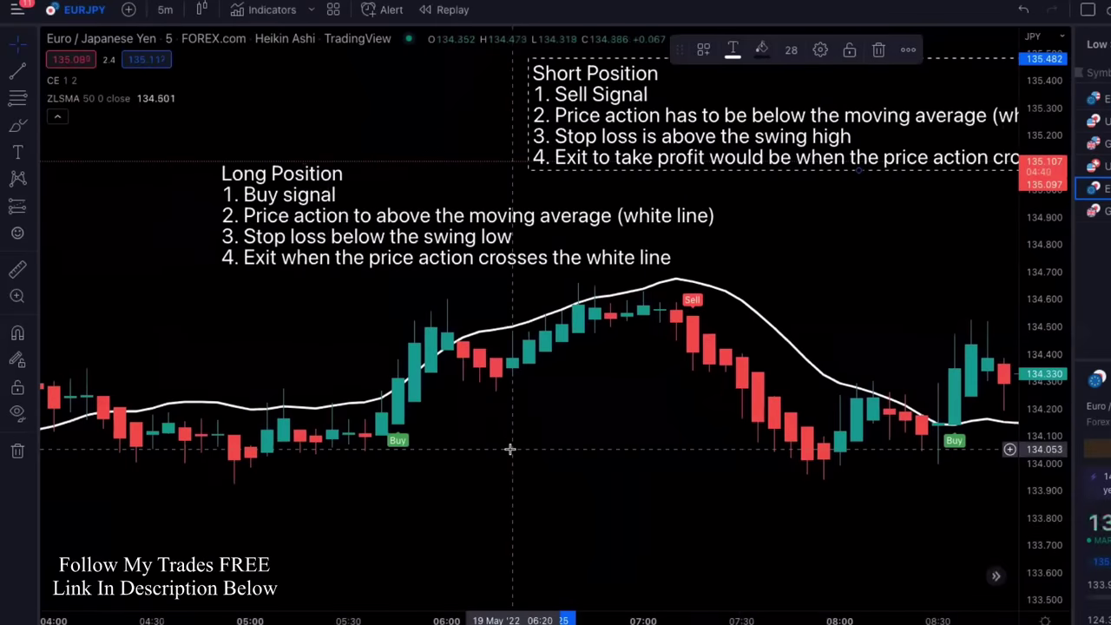
- Examine the earlier Chandelier Exit buy and sell signals against the white line, back to the cluster around 16:00 on 18 May
scroll(519, 448, left, 1)
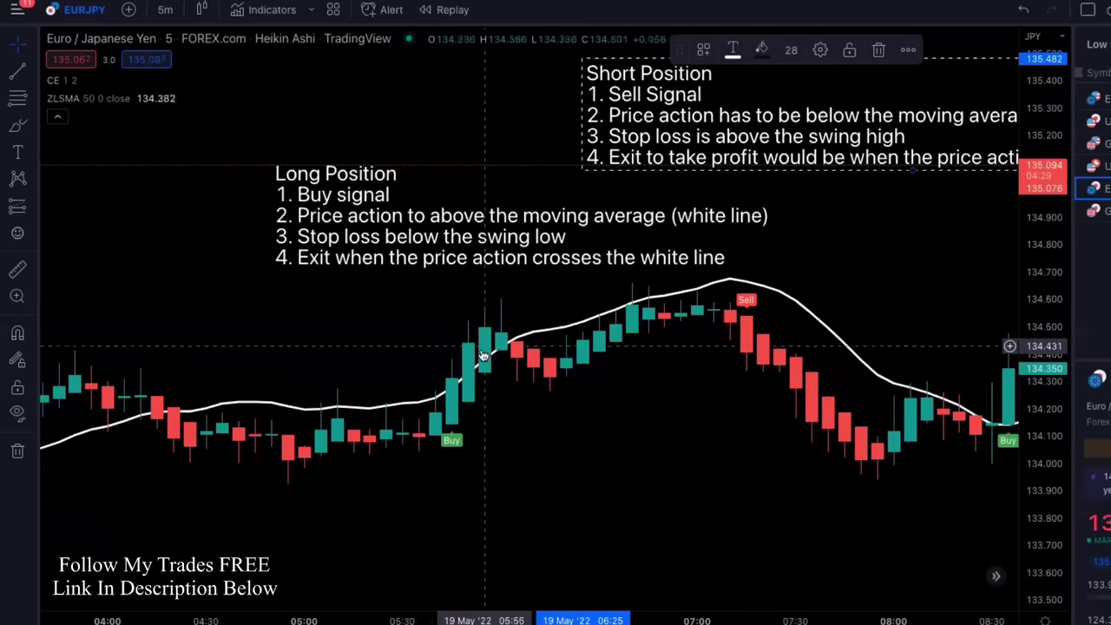
scroll(512, 403, left, 10)
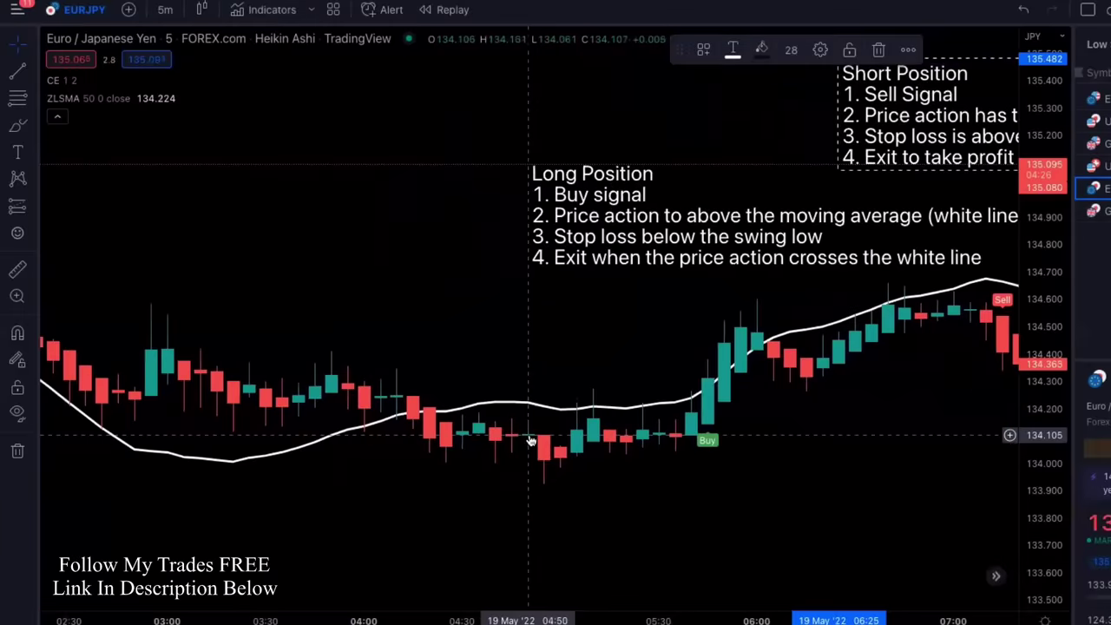
scroll(529, 434, left, 2)
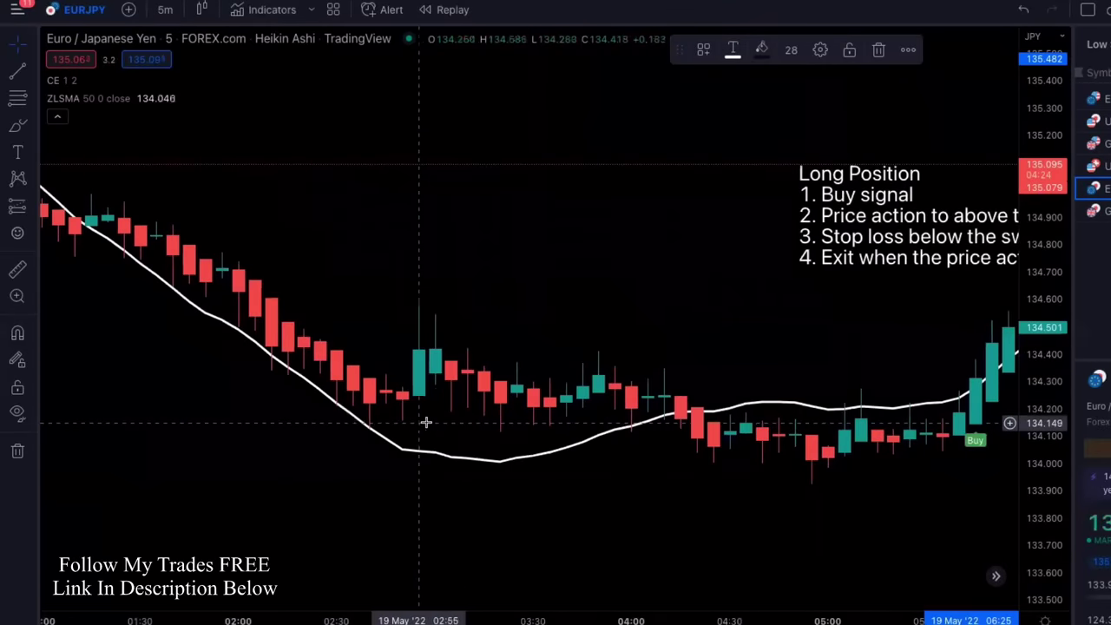
scroll(426, 422, left, 5)
scroll(426, 423, left, 5)
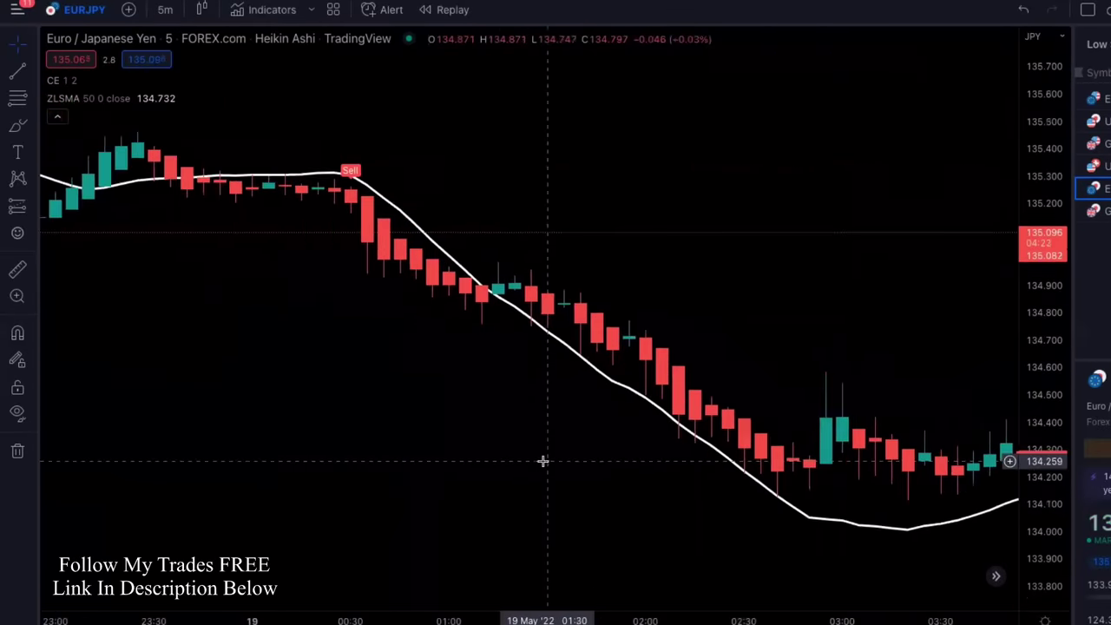
drag(383, 410, 424, 446)
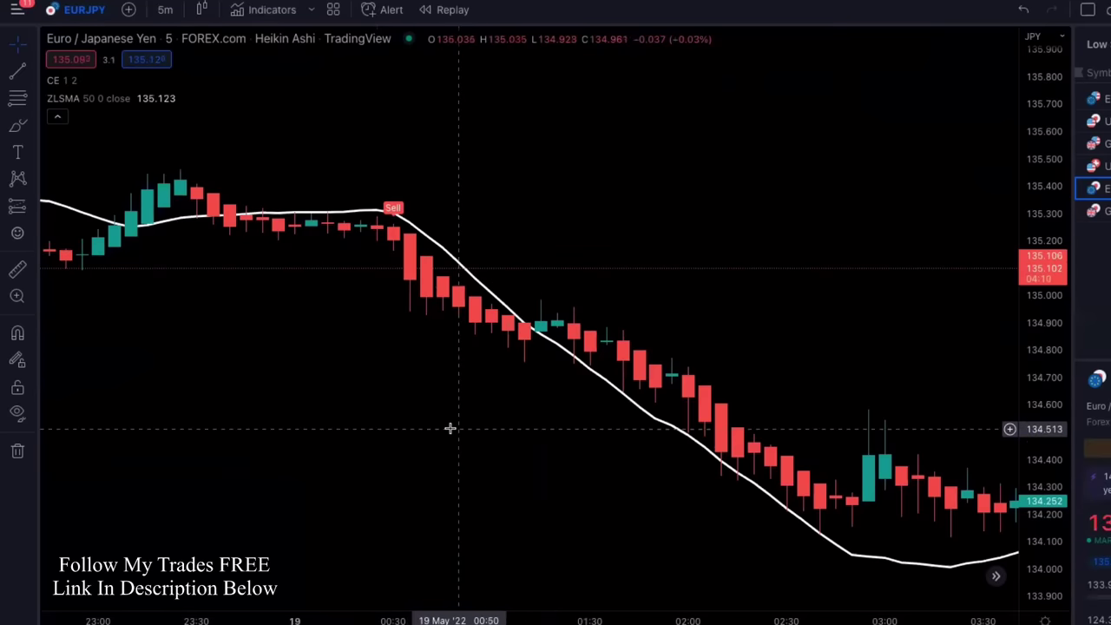
scroll(451, 429, left, 5)
scroll(450, 428, left, 15)
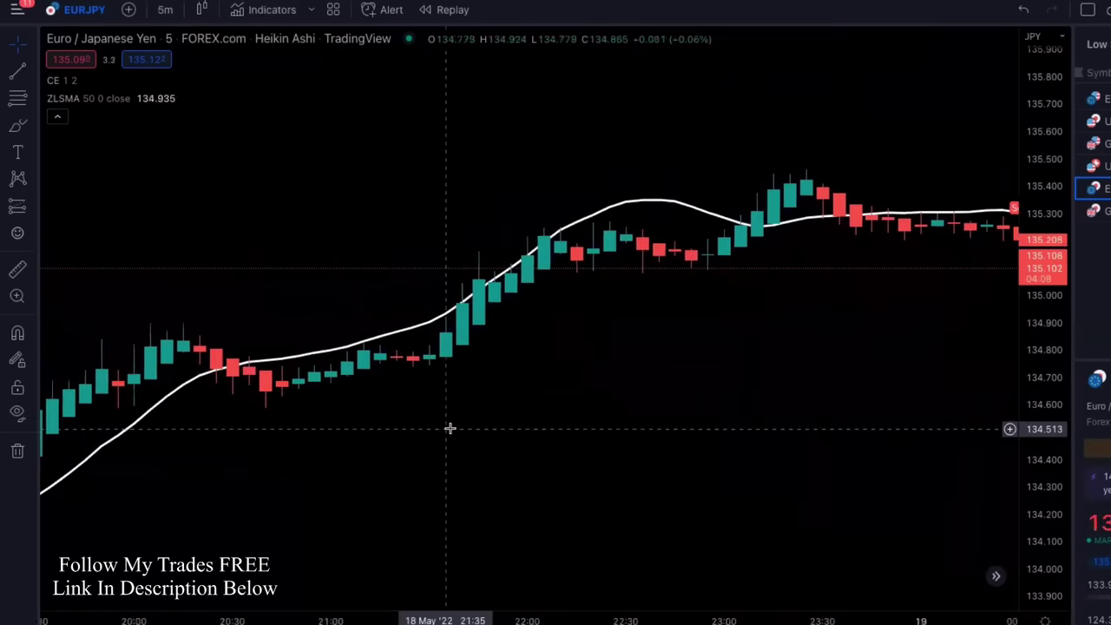
drag(429, 504, 440, 443)
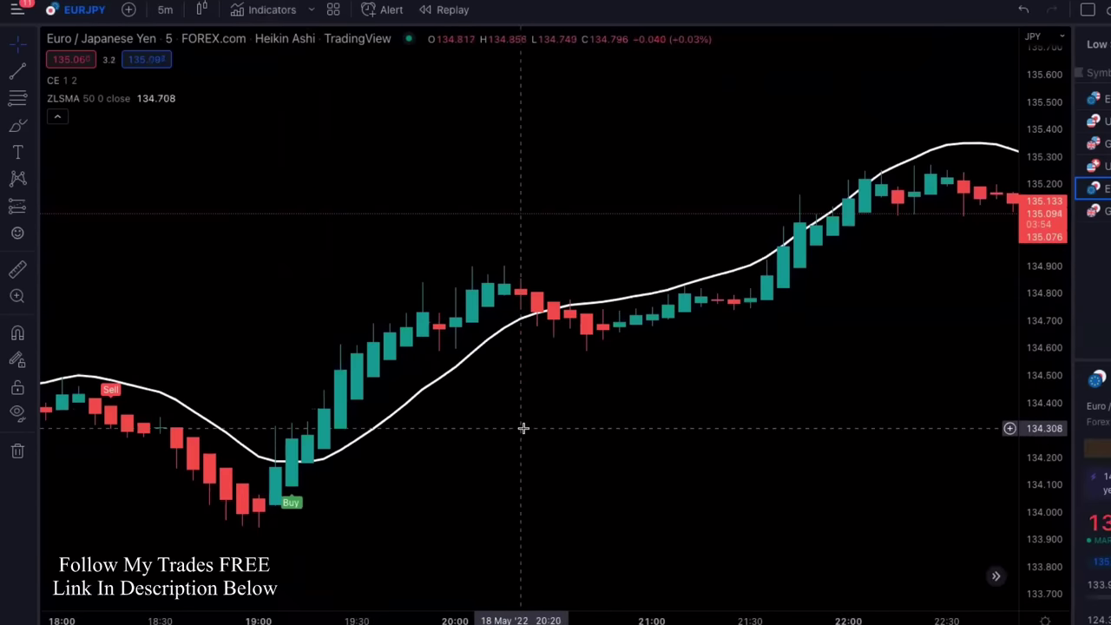
scroll(523, 430, left, 5)
scroll(573, 476, right, 3)
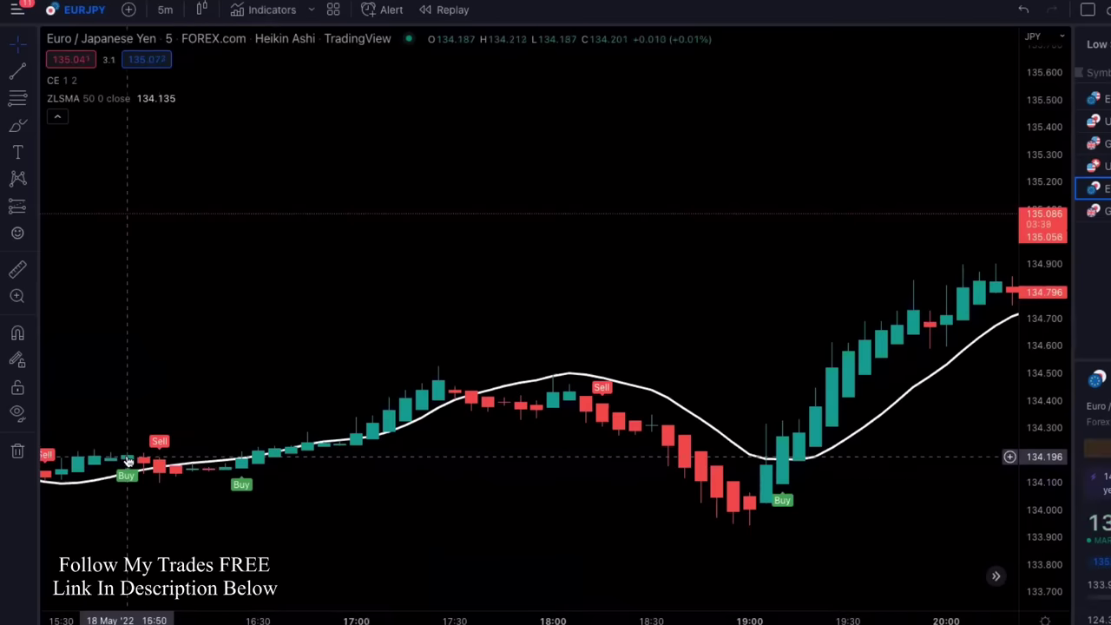
scroll(194, 486, right, 3)
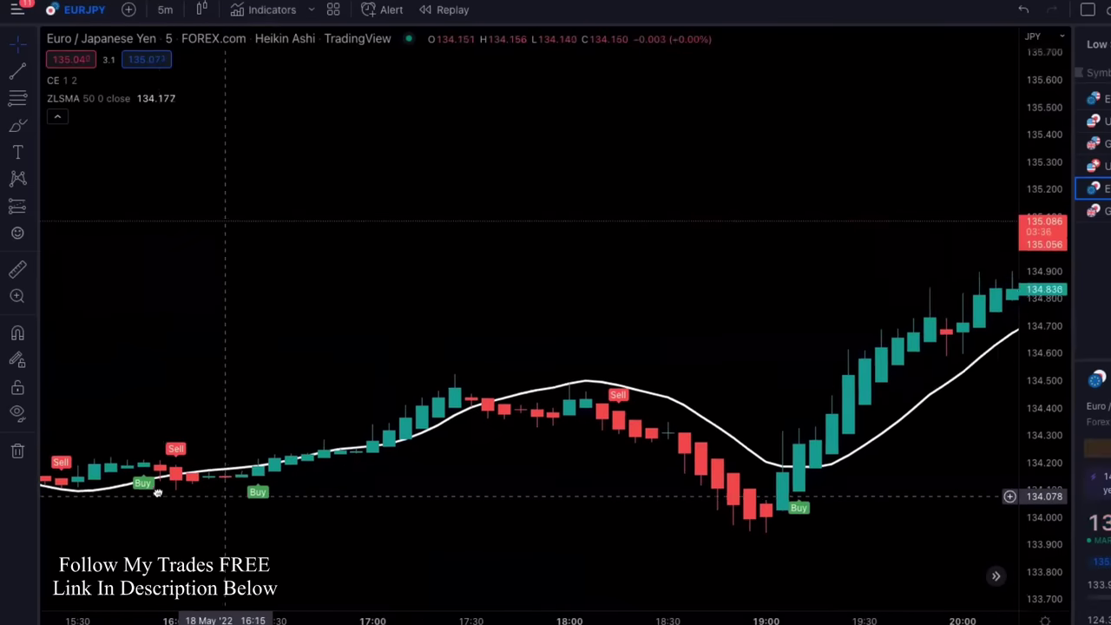
- Review price action against the white line from the 19:00 buy signal on 18 May forward to the annotated 19 May section
drag(488, 491, 144, 469)
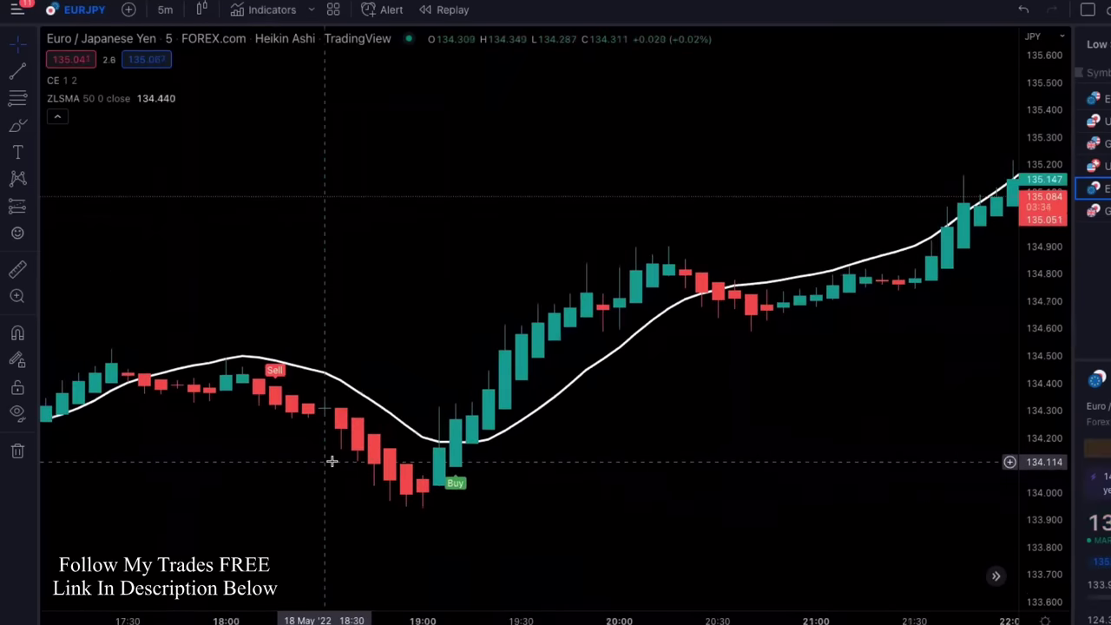
scroll(607, 431, right, 10)
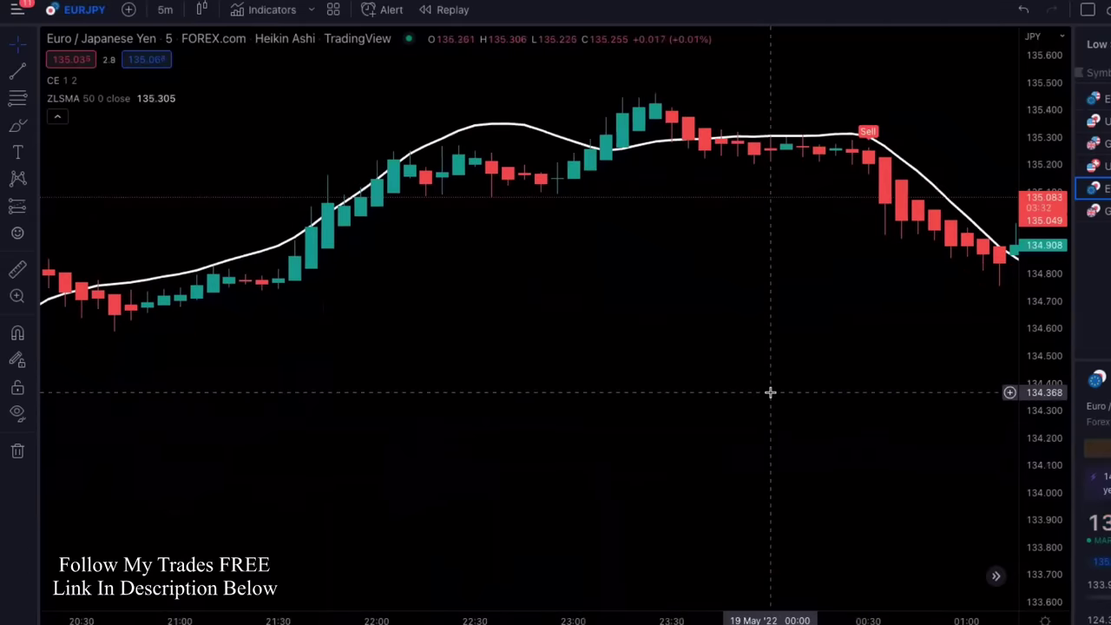
scroll(770, 392, right, 10)
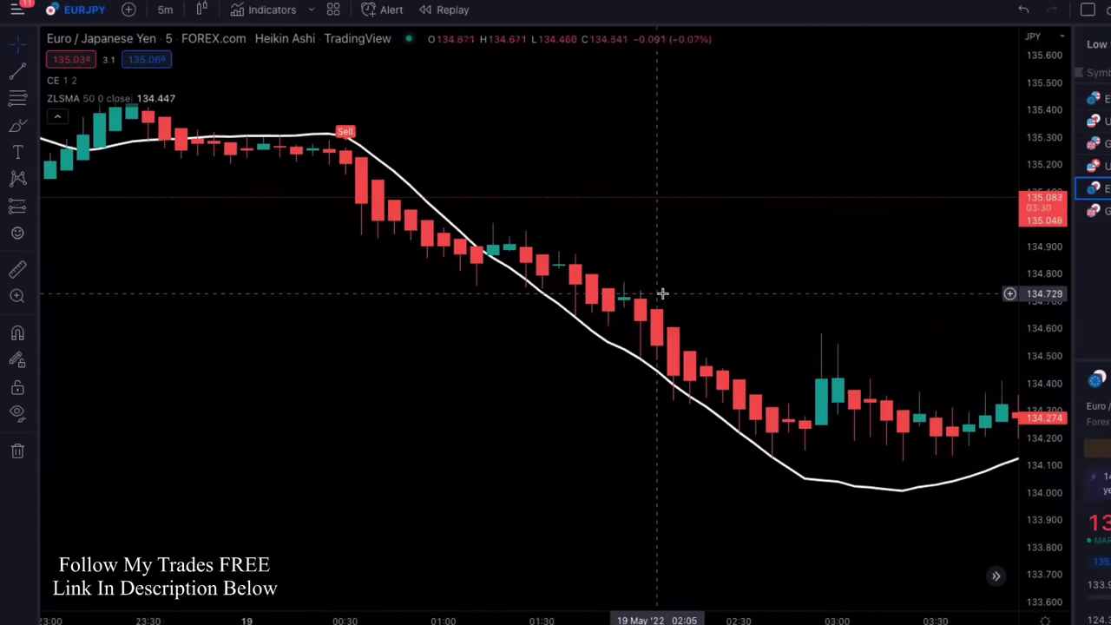
scroll(663, 296, right, 5)
scroll(664, 297, right, 10)
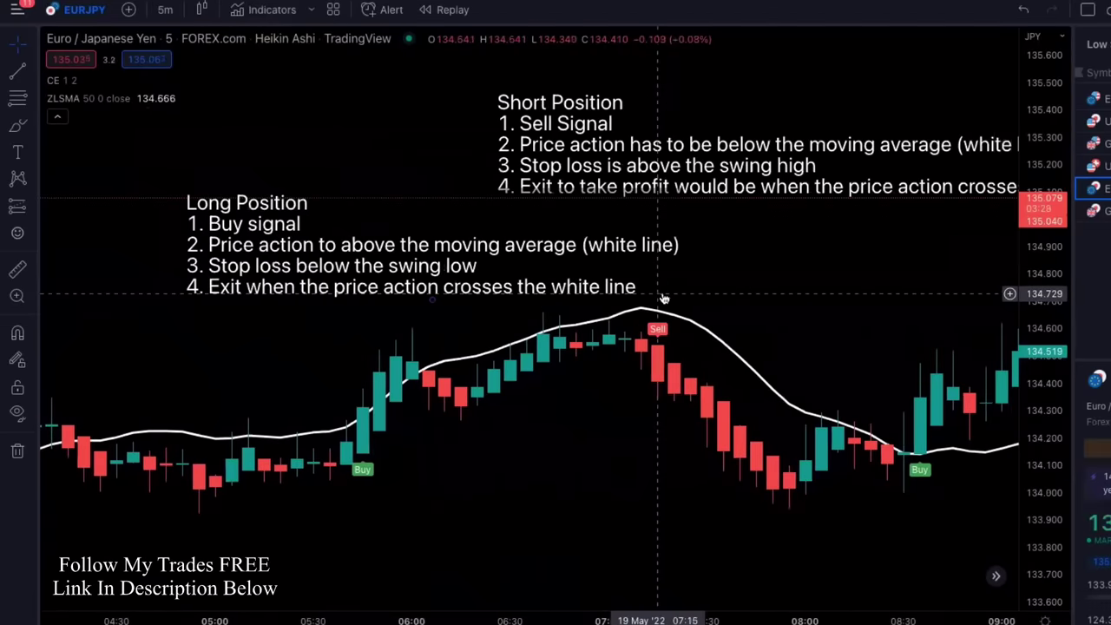
scroll(662, 293, right, 3)
scroll(662, 293, right, 2)
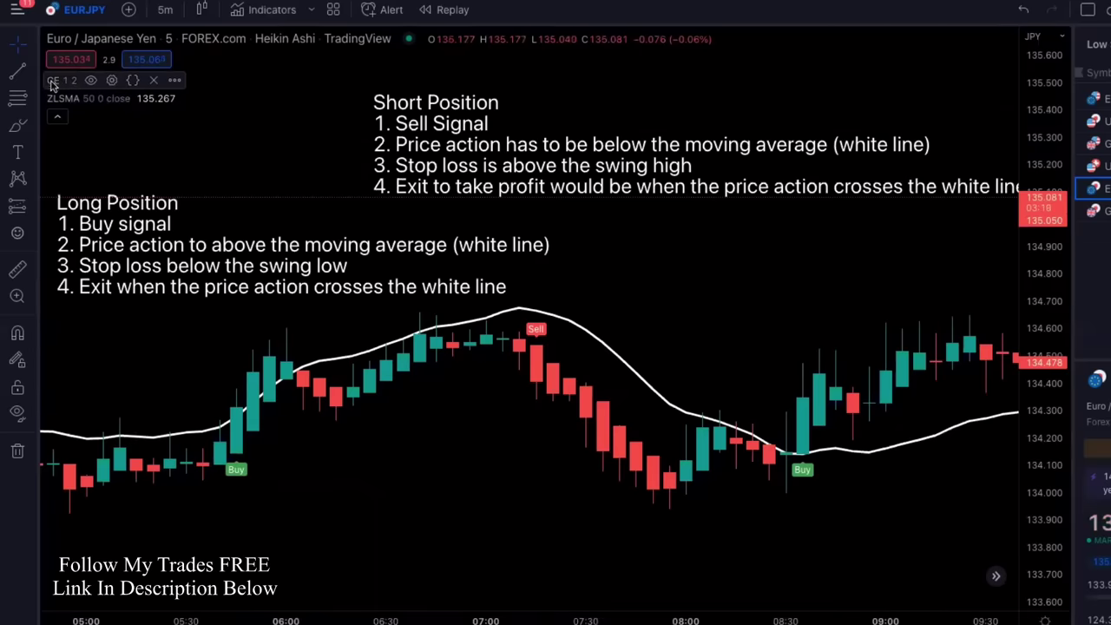
- Set up a Chandelier Exit alert for CE Buy that triggers once per bar close, and dismiss it without creating it
click(175, 81)
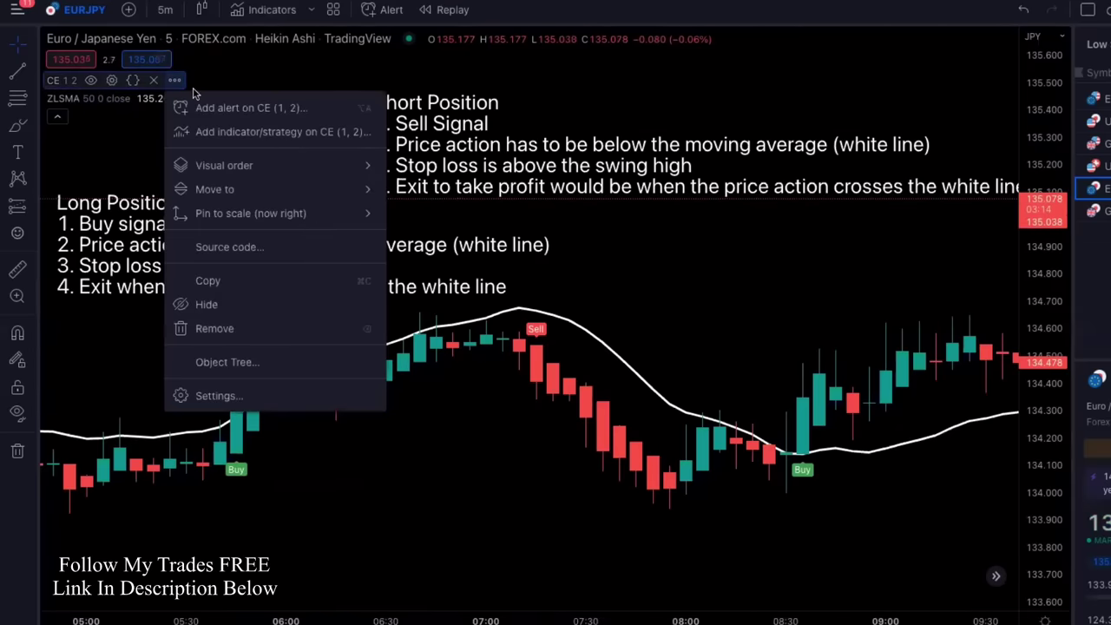
click(243, 109)
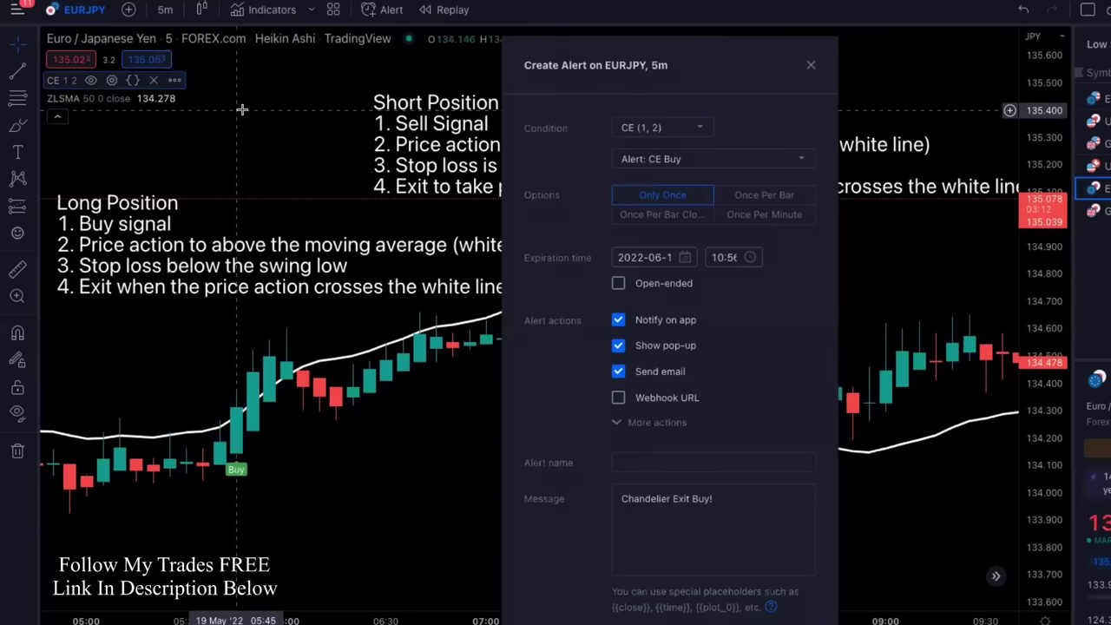
click(664, 162)
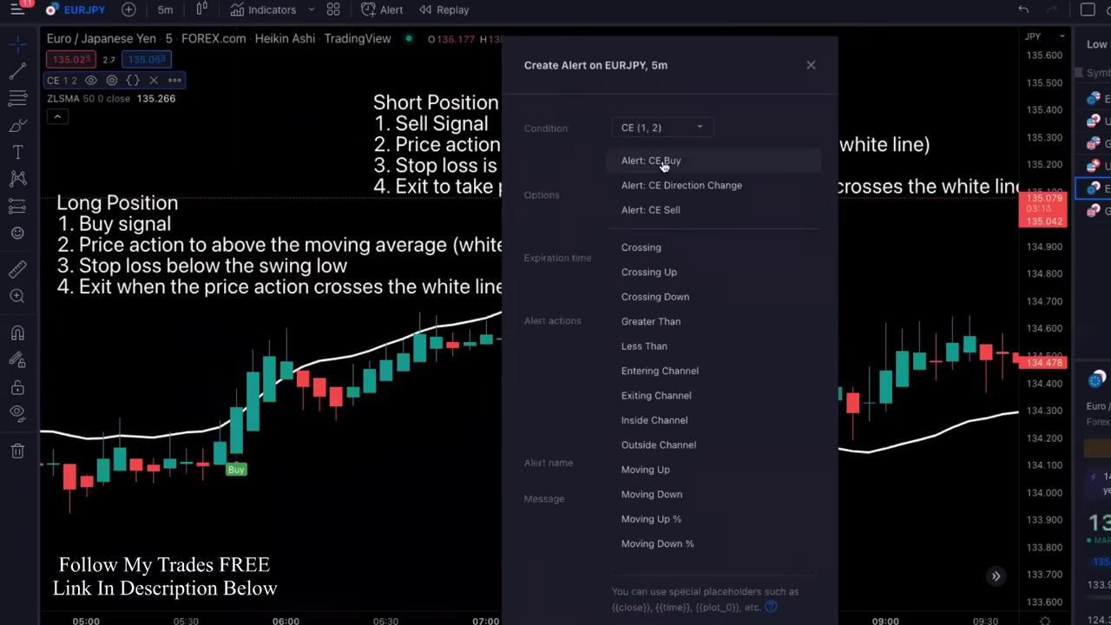
click(664, 162)
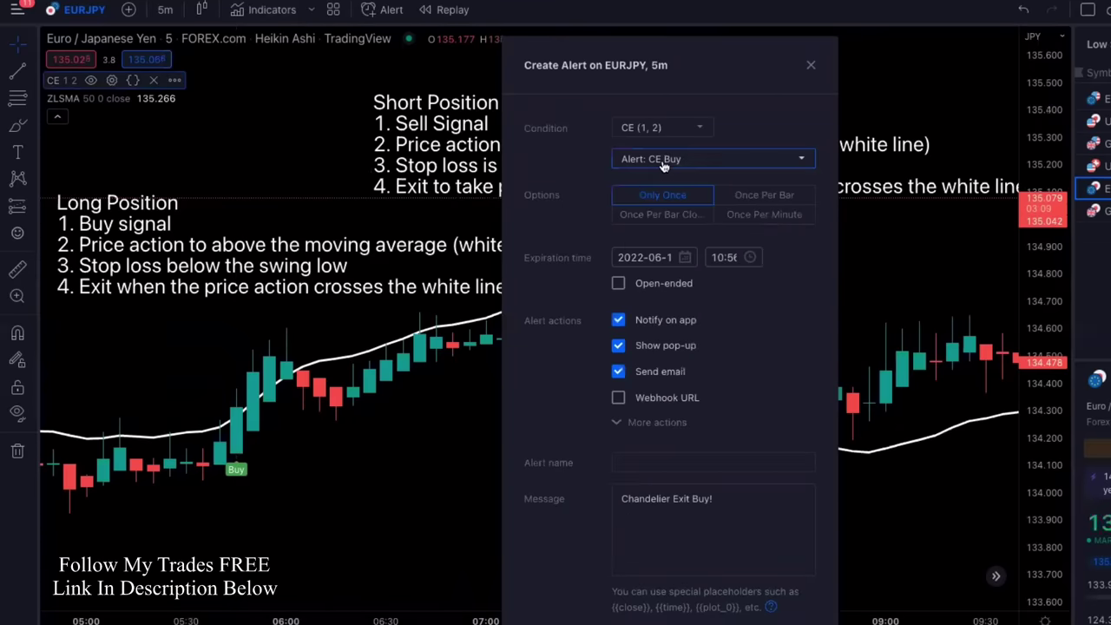
click(641, 217)
click(810, 66)
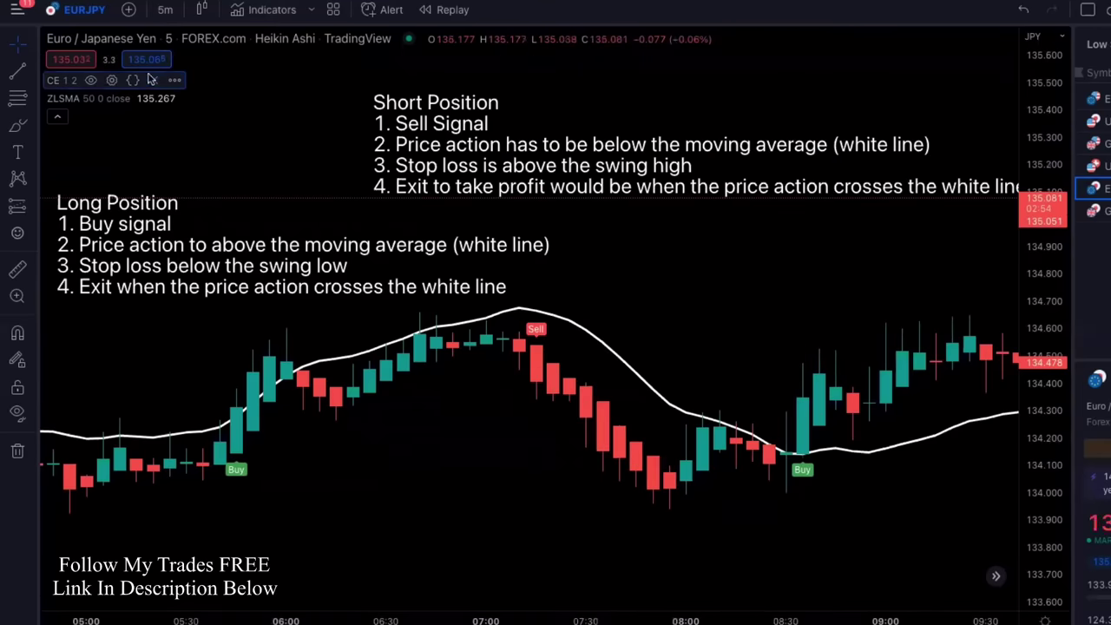
- Set up a Chandelier Exit alert for CE Sell that triggers once per bar close, and discard it without creating it
click(174, 79)
click(233, 99)
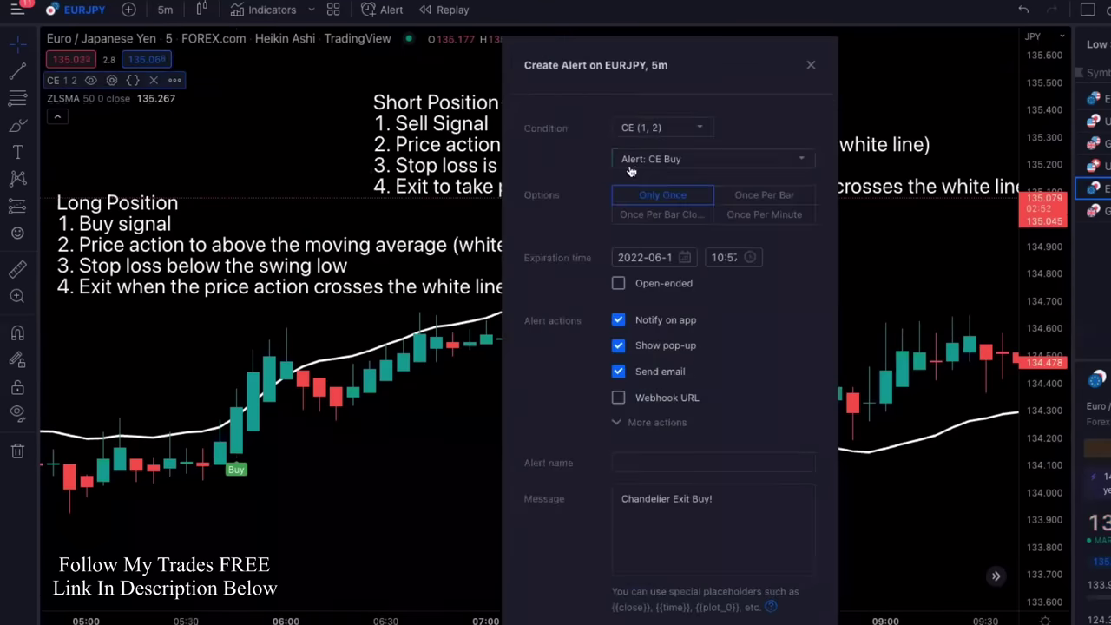
click(672, 161)
click(671, 211)
click(668, 215)
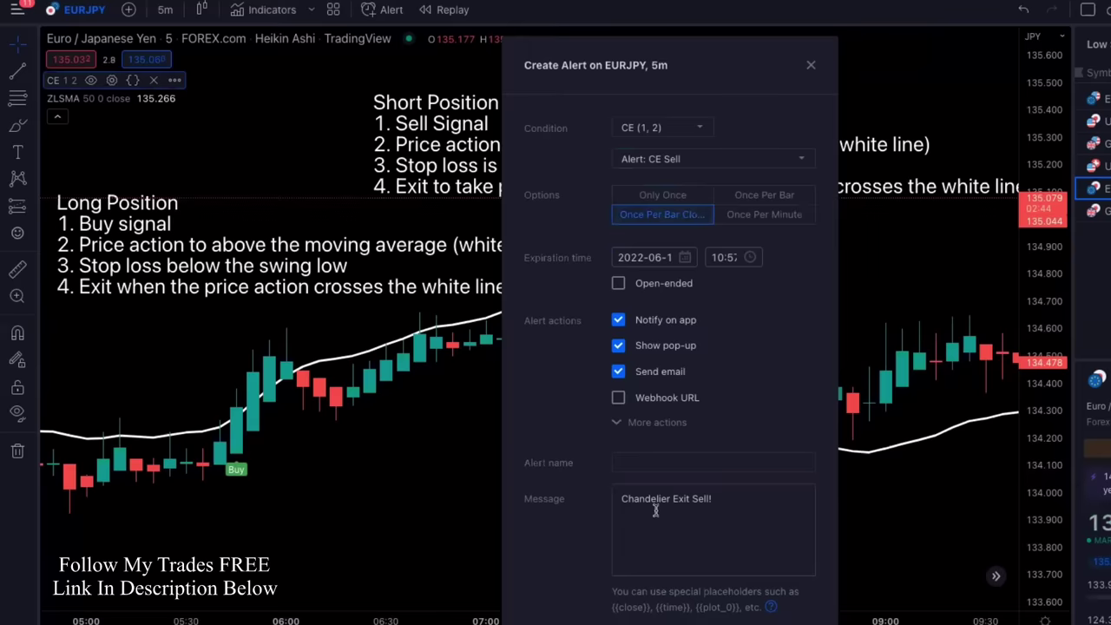
click(810, 65)
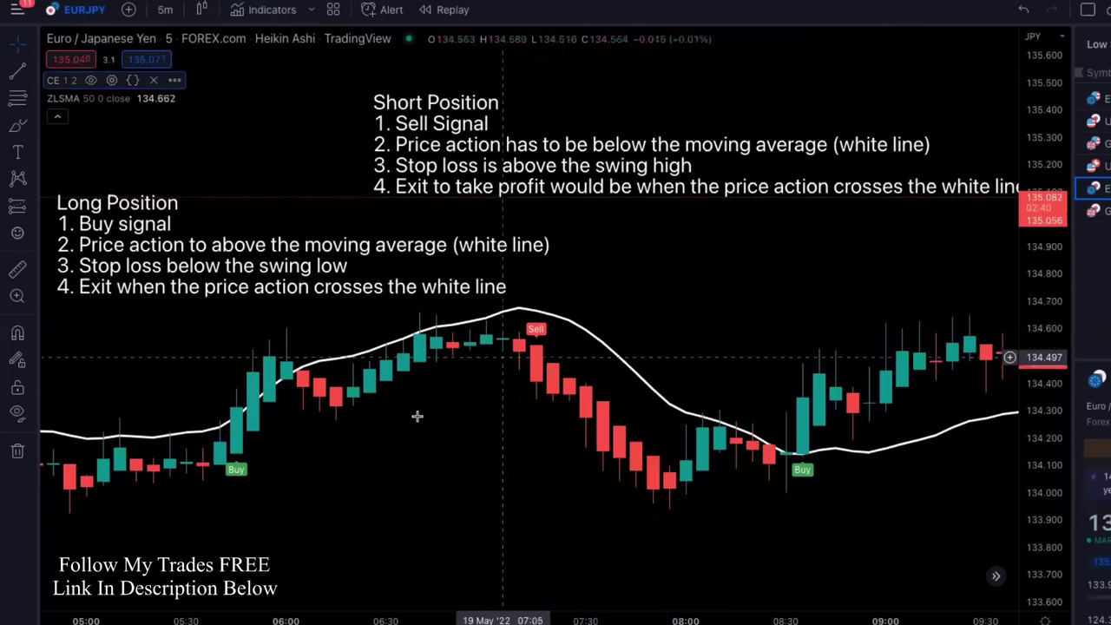
scroll(845, 330, left, 2)
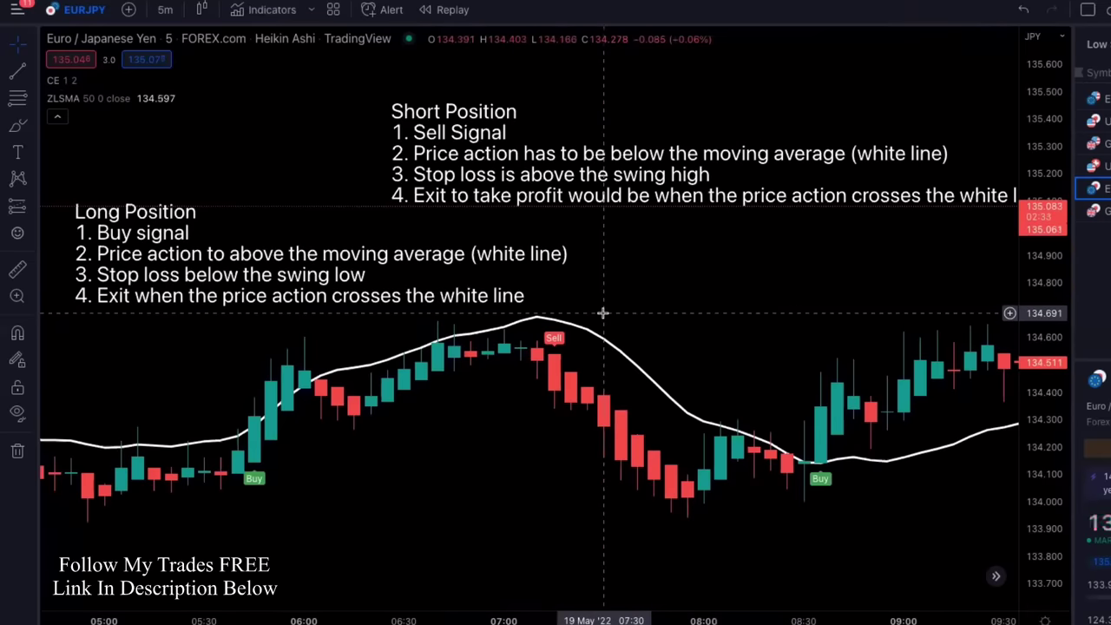
drag(700, 315, 676, 373)
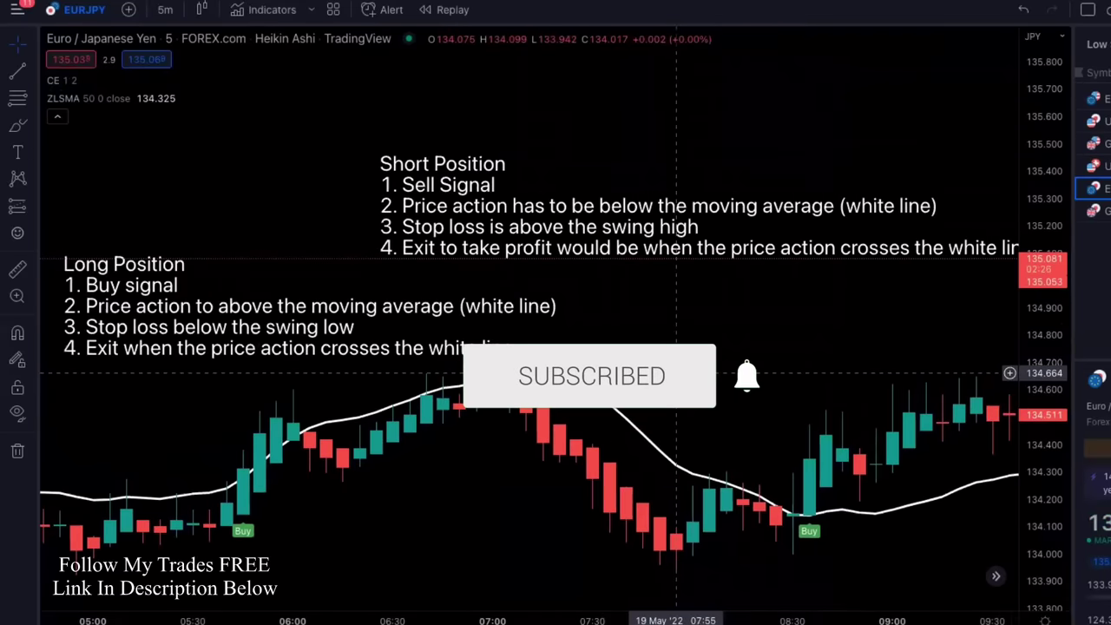